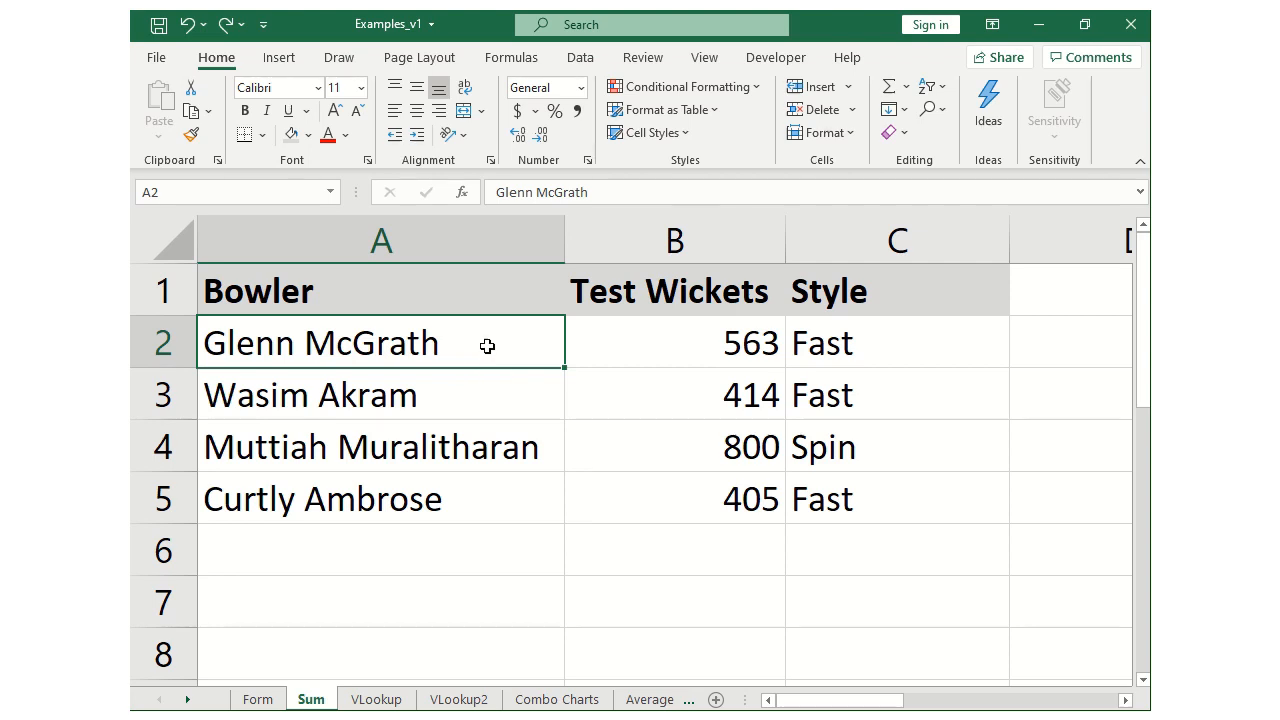
left_click(646, 358)
left_click(478, 345)
left_click(843, 325)
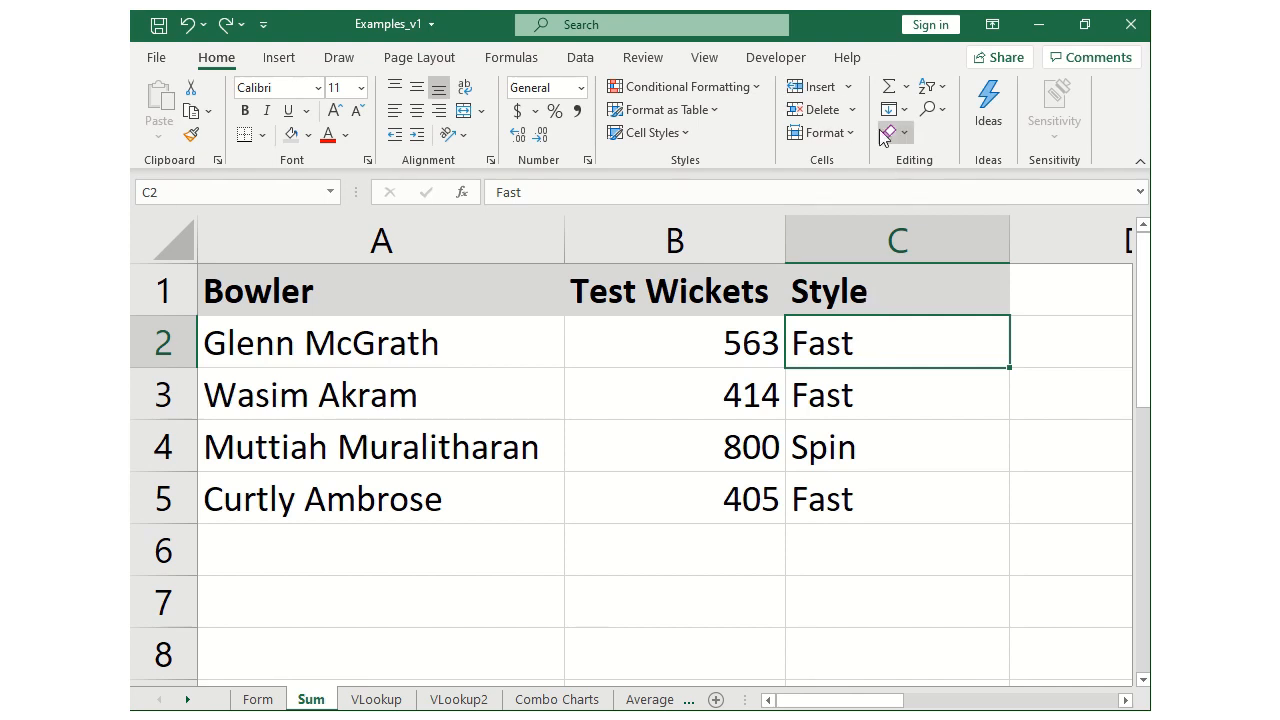
left_click(231, 60)
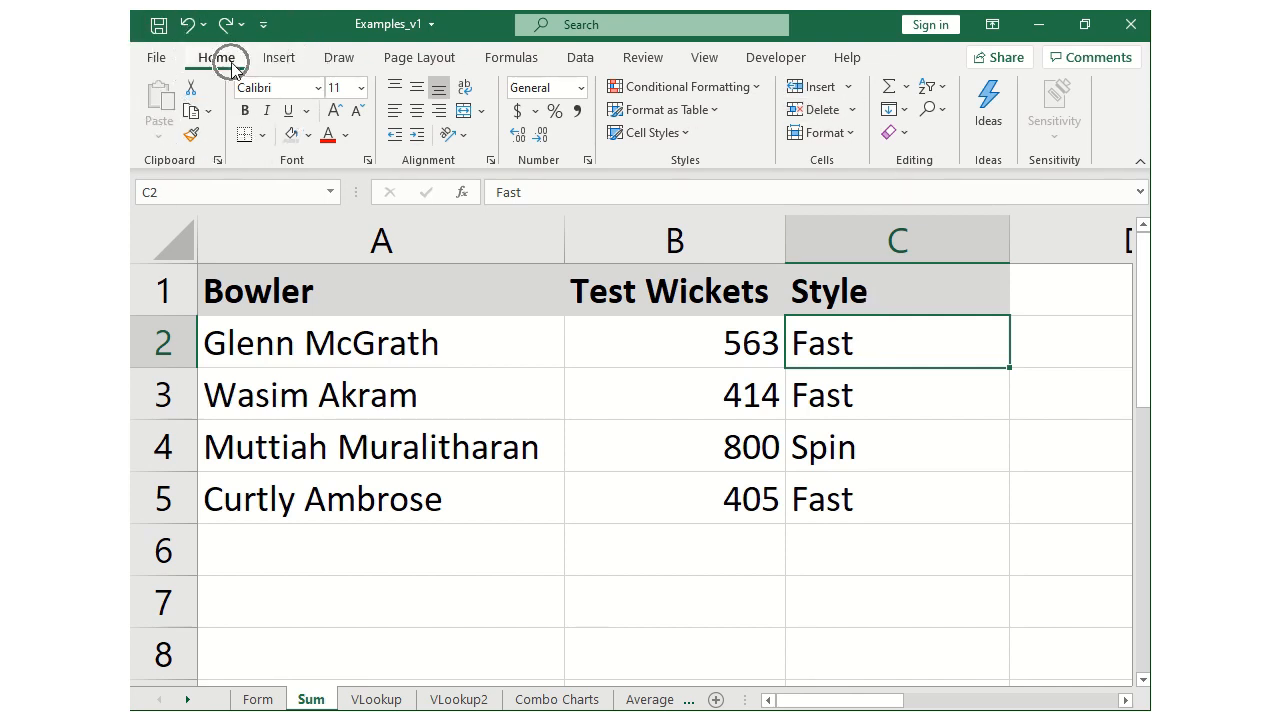
left_click(935, 88)
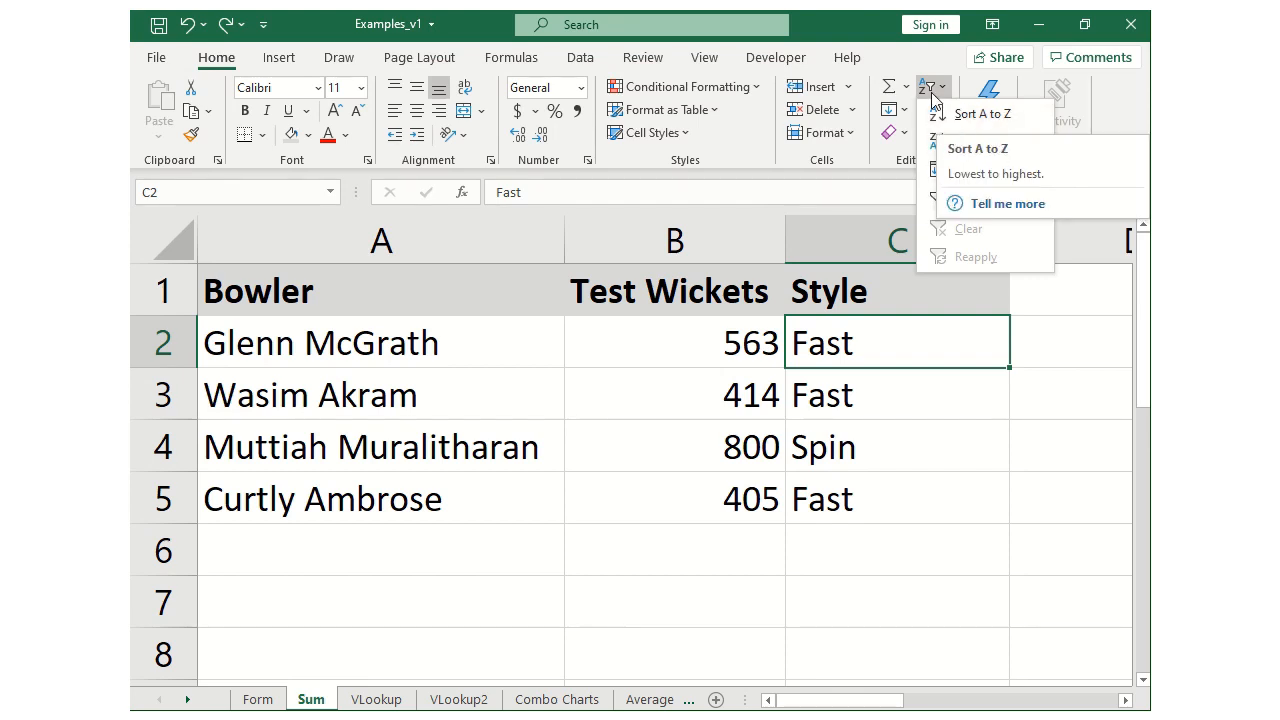
left_click(425, 345)
left_click(425, 345)
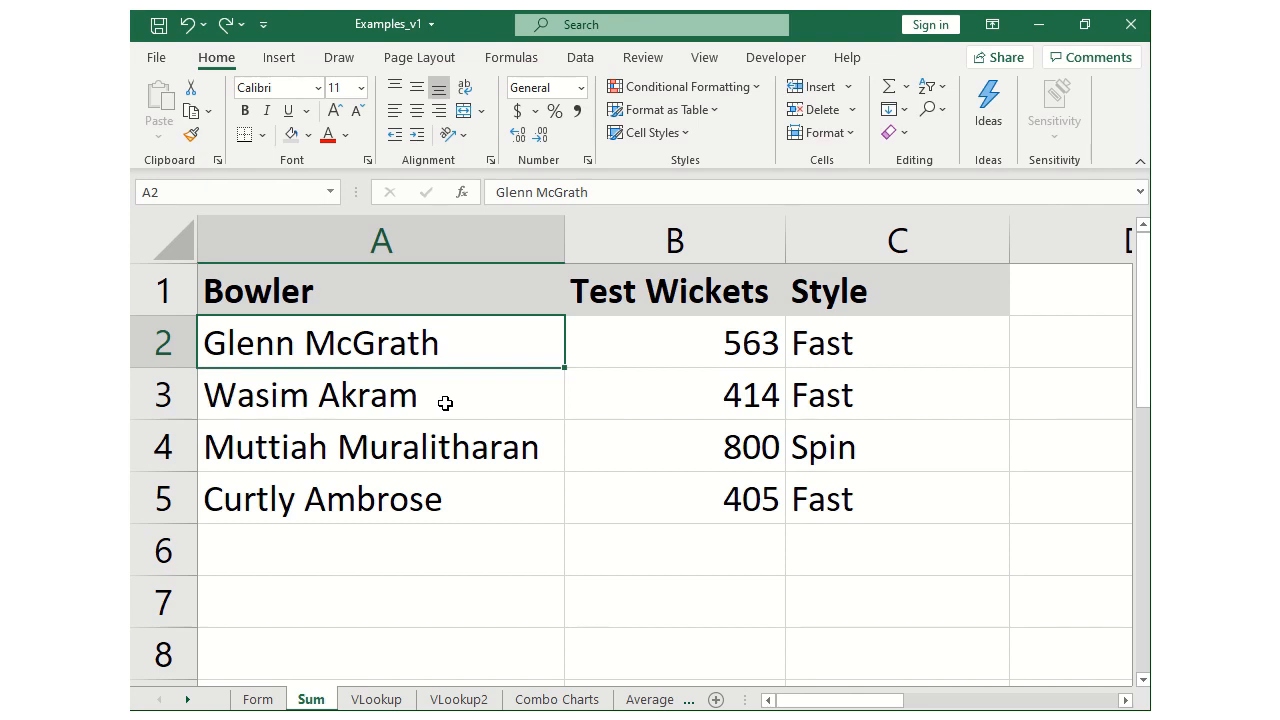
left_click(864, 354)
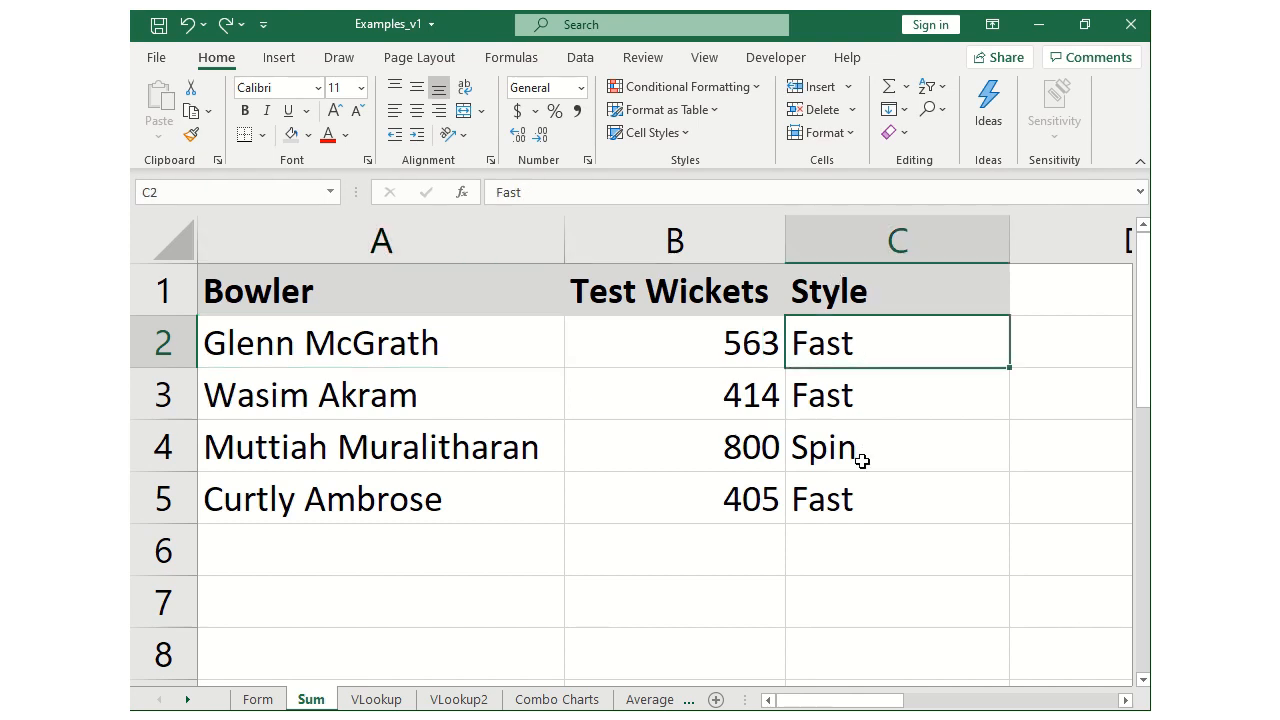
left_click(363, 362)
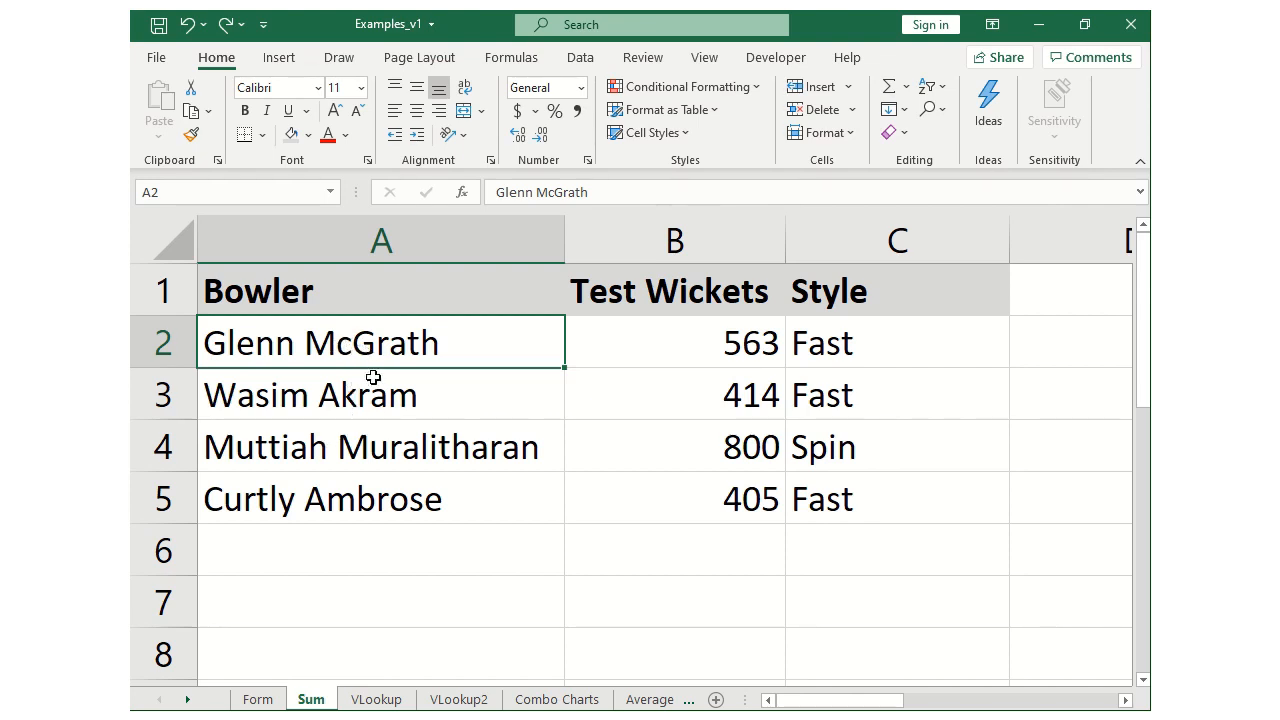
left_click(374, 385)
left_click(393, 348)
left_click(414, 445)
left_click(397, 361)
left_click(364, 389)
left_click(350, 357)
- Sort the table by the Bowler column from A to Z
left_click(302, 406)
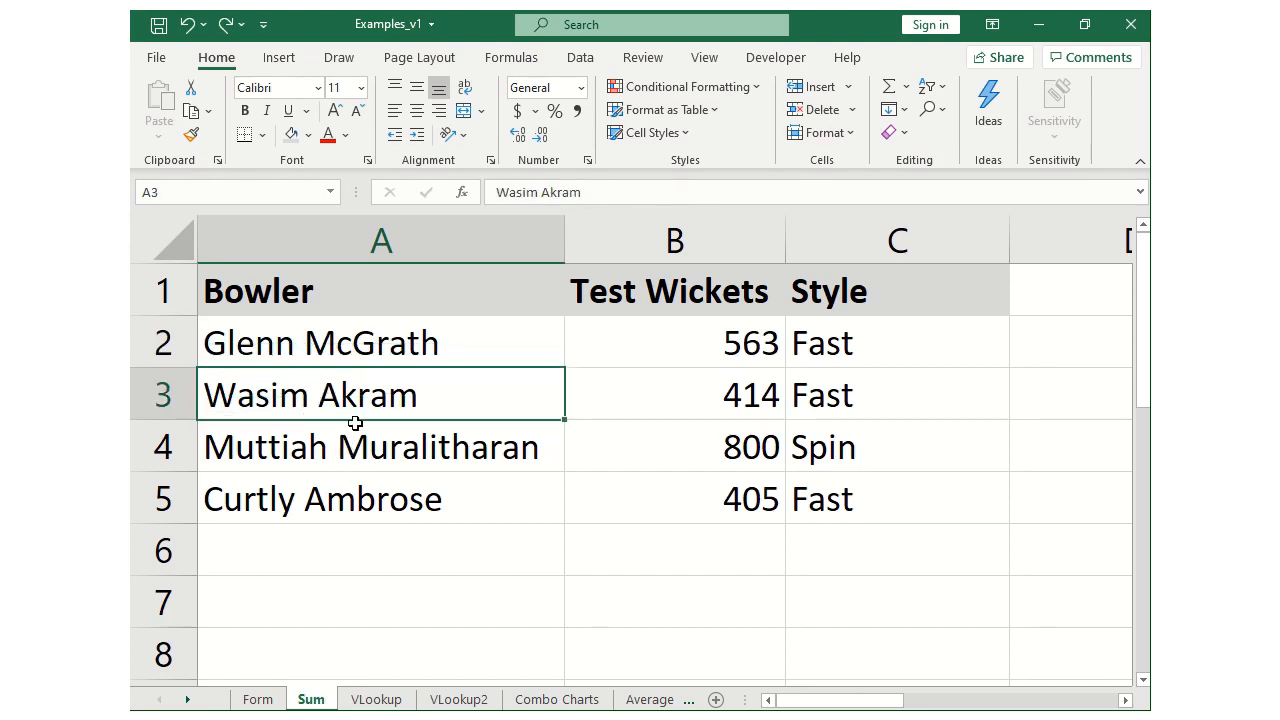
left_click(929, 90)
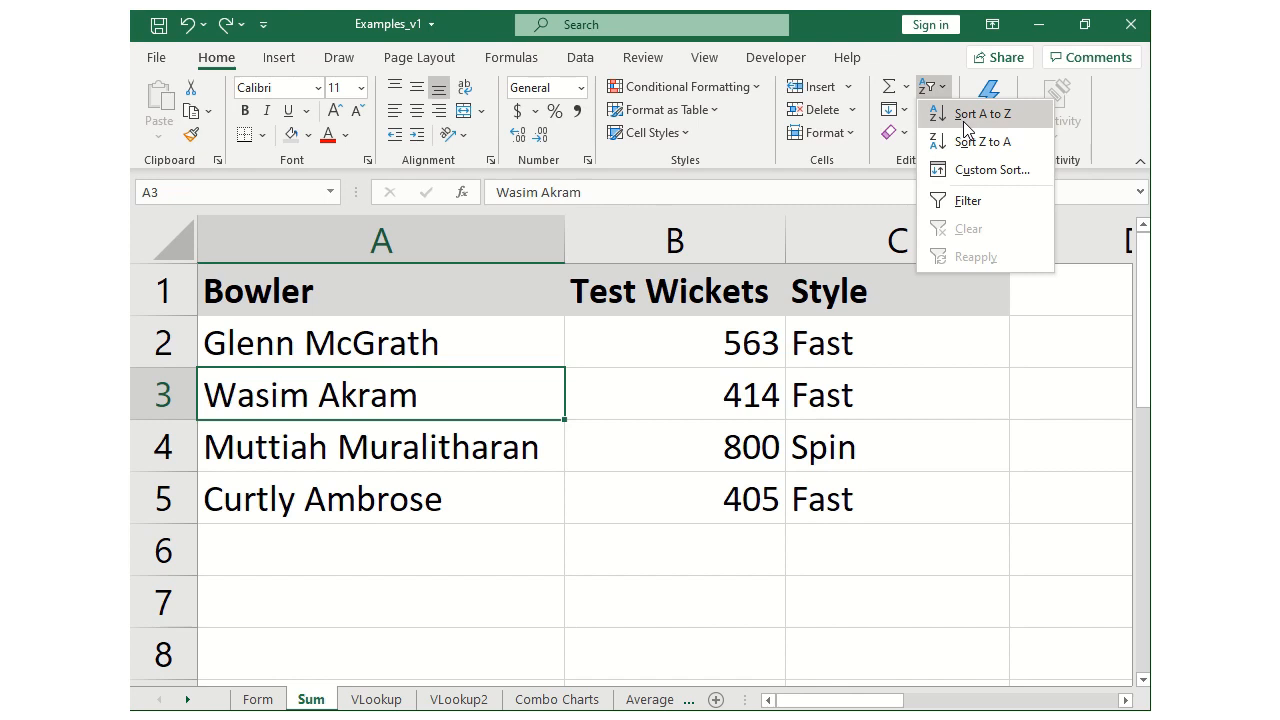
left_click(965, 114)
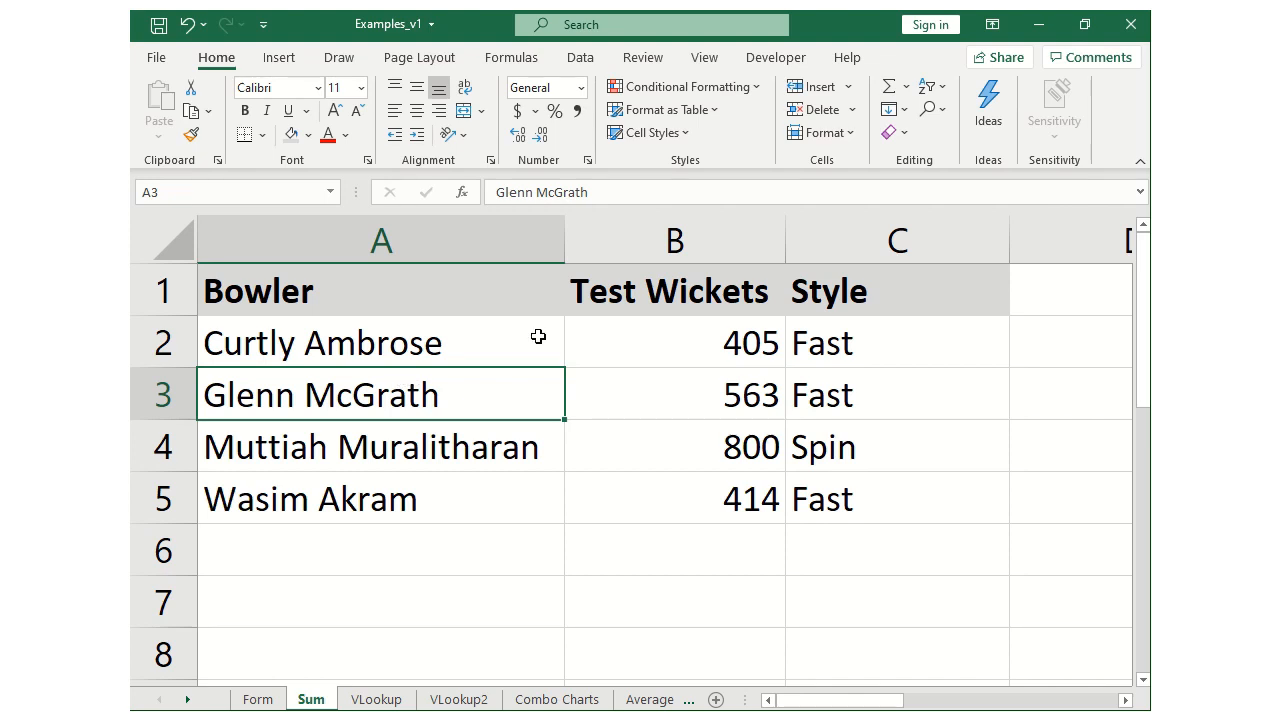
left_click(522, 338)
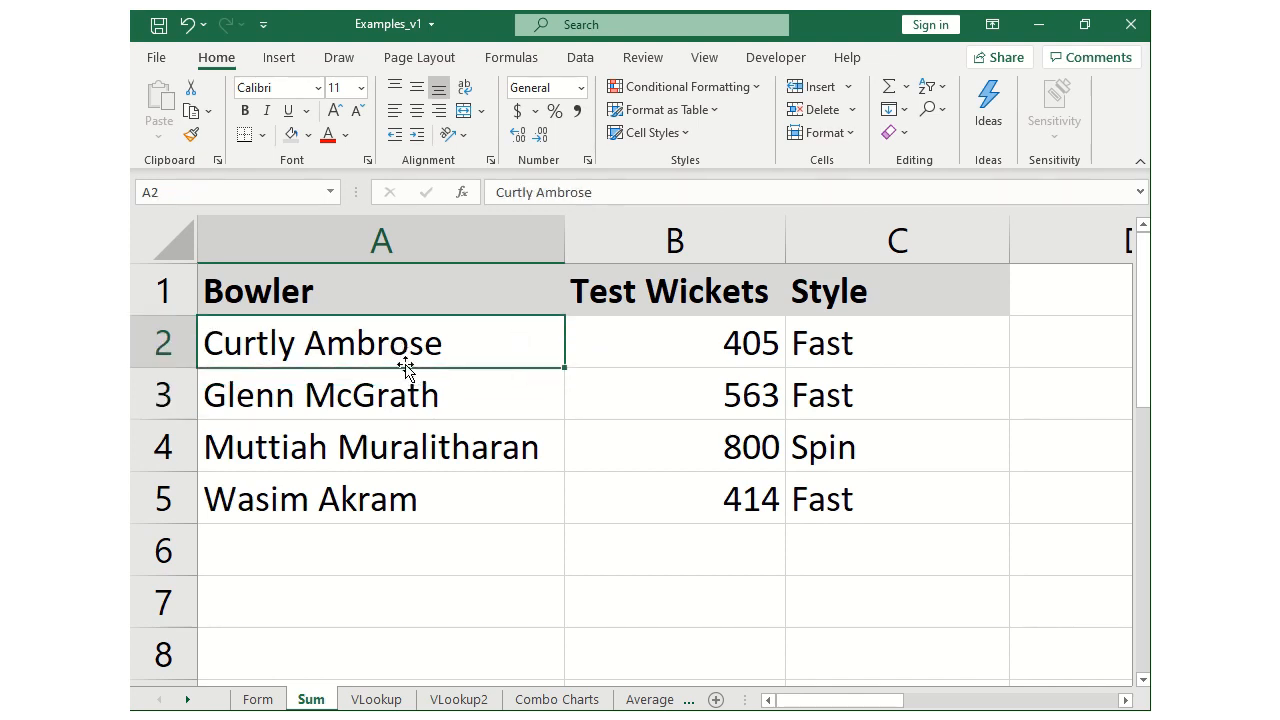
left_click(665, 356)
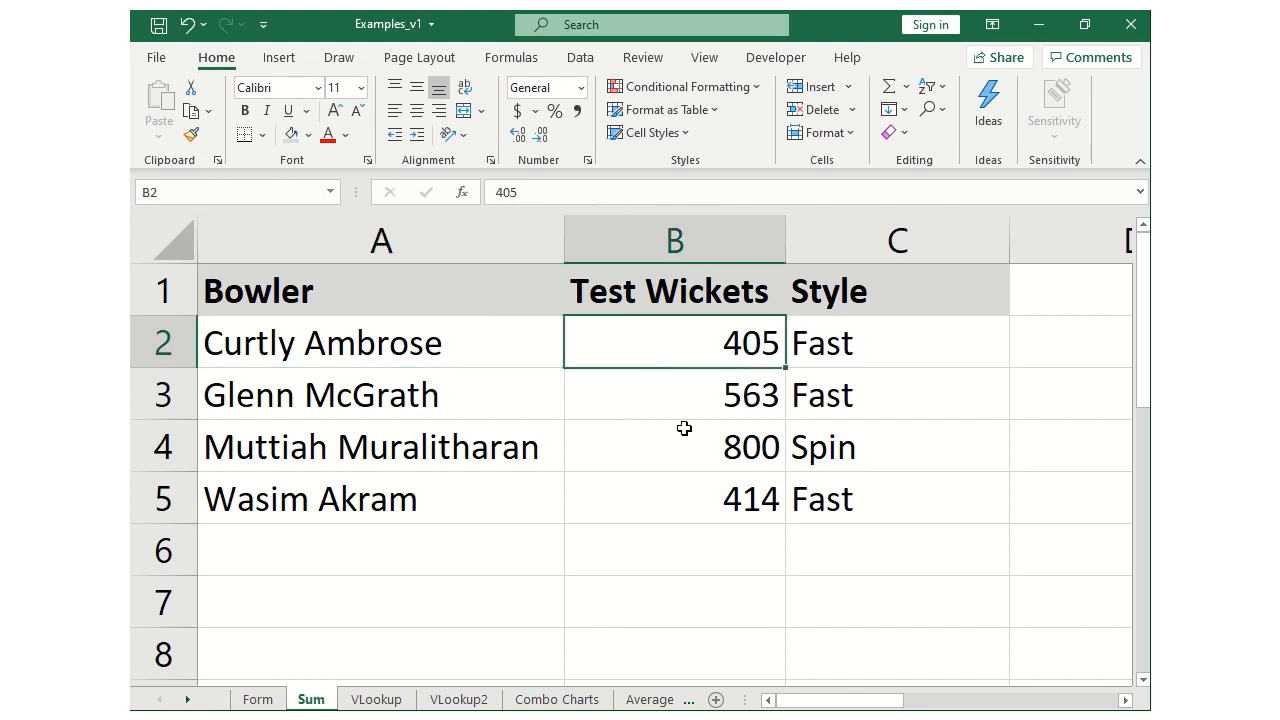
left_click(740, 440)
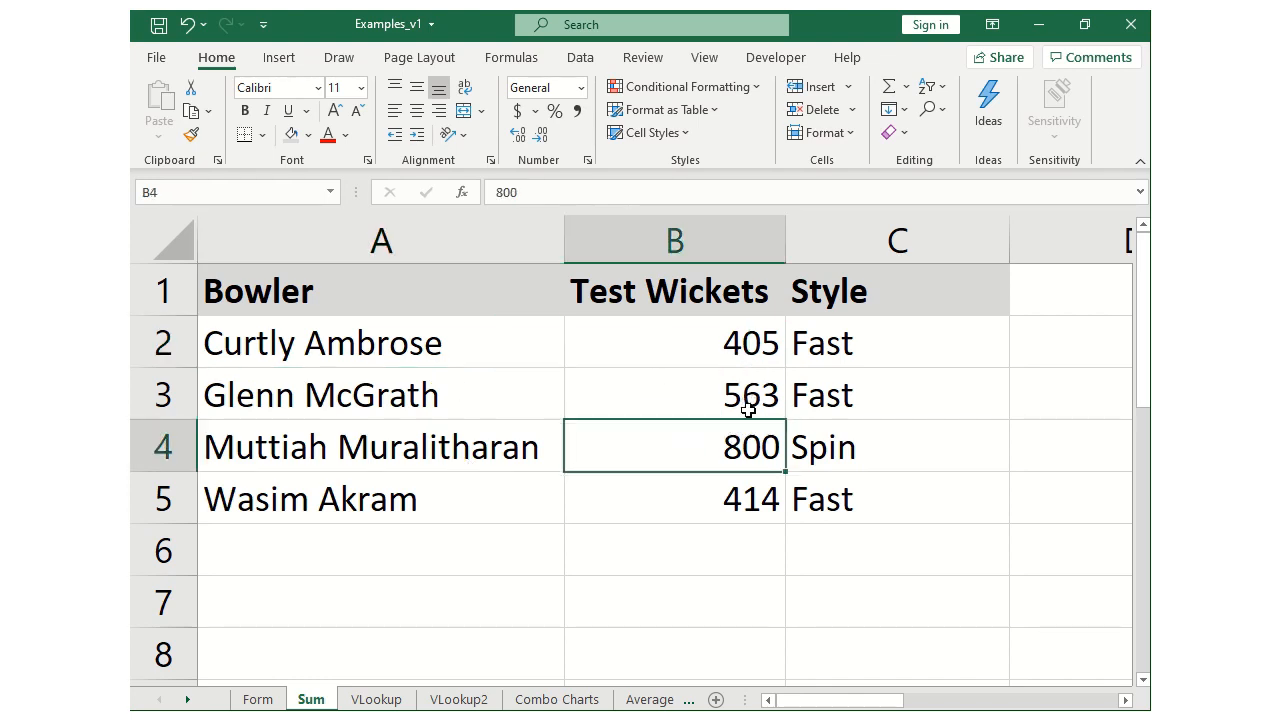
left_click(845, 440)
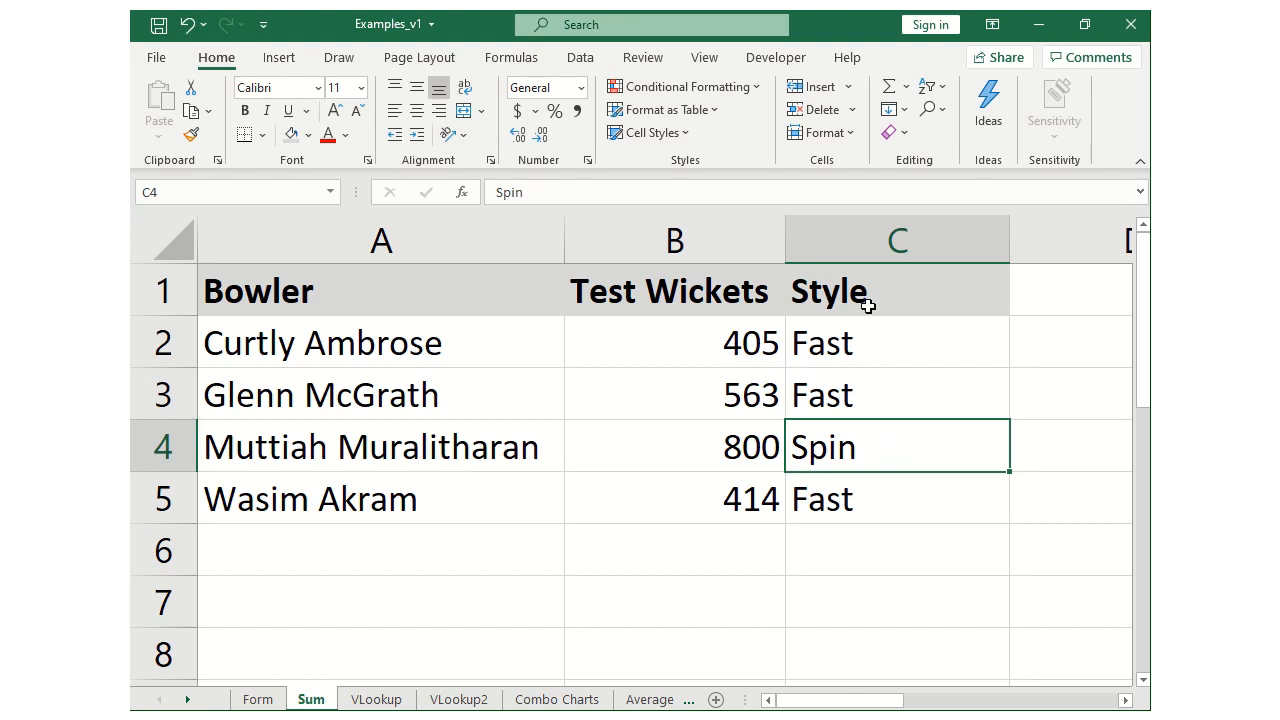
- Sort the table by the Bowler column in reverse alphabetical order, from Z to A
left_click(372, 340)
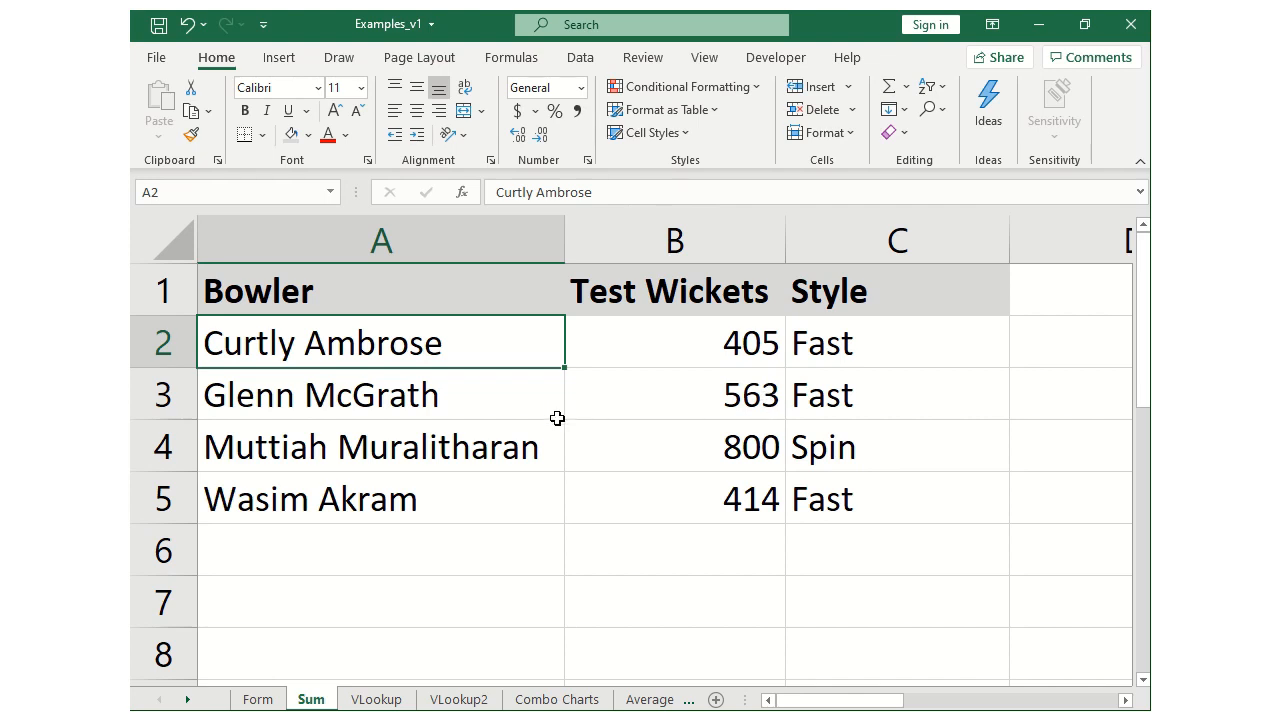
left_click(934, 90)
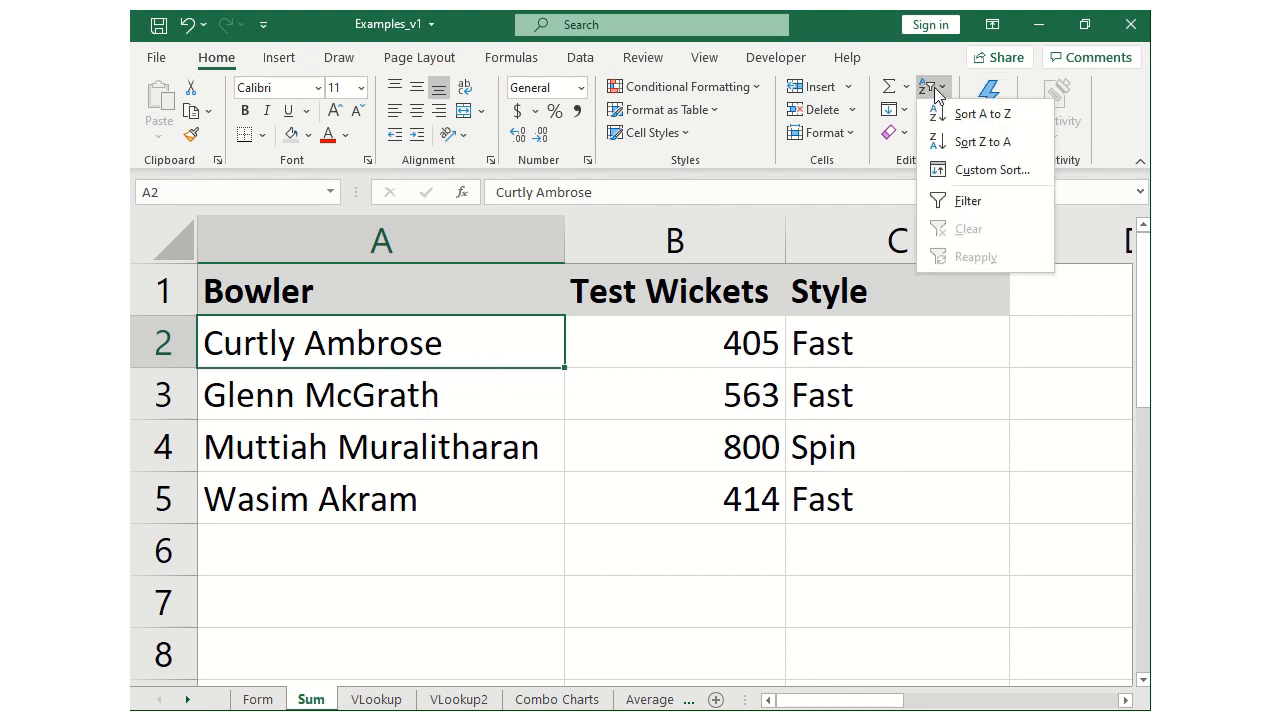
left_click(1023, 150)
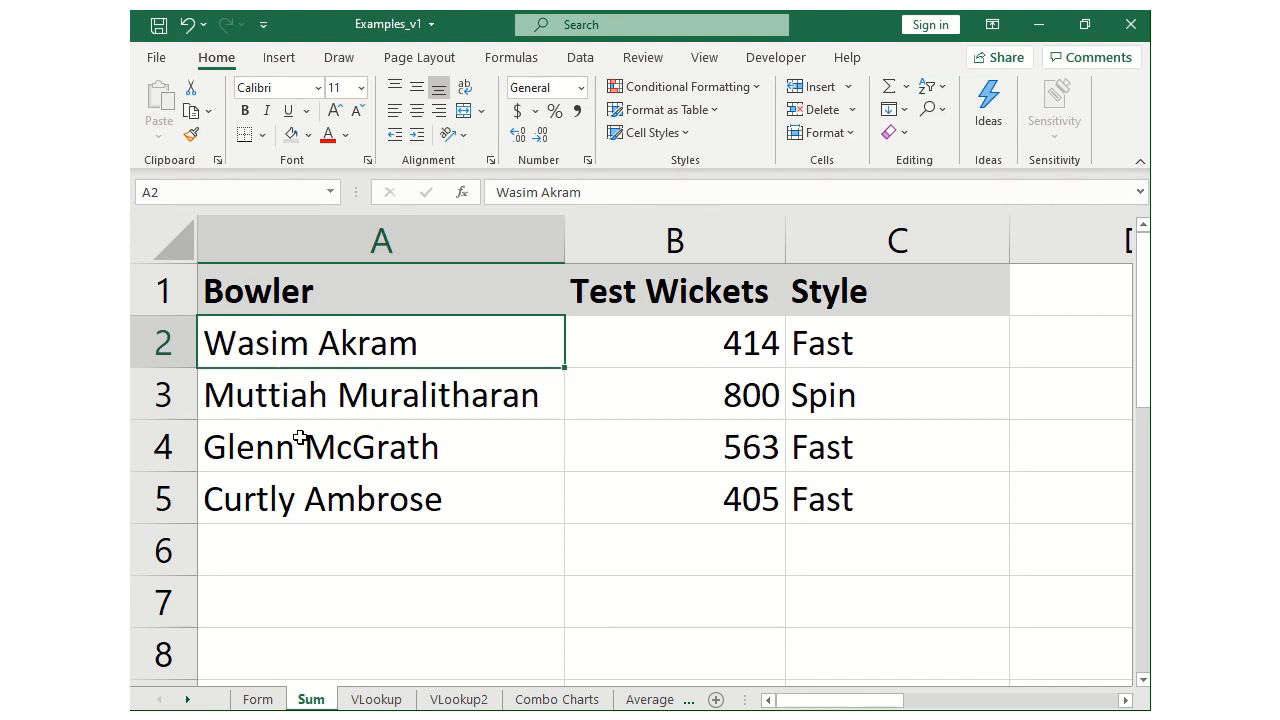
left_click(302, 507)
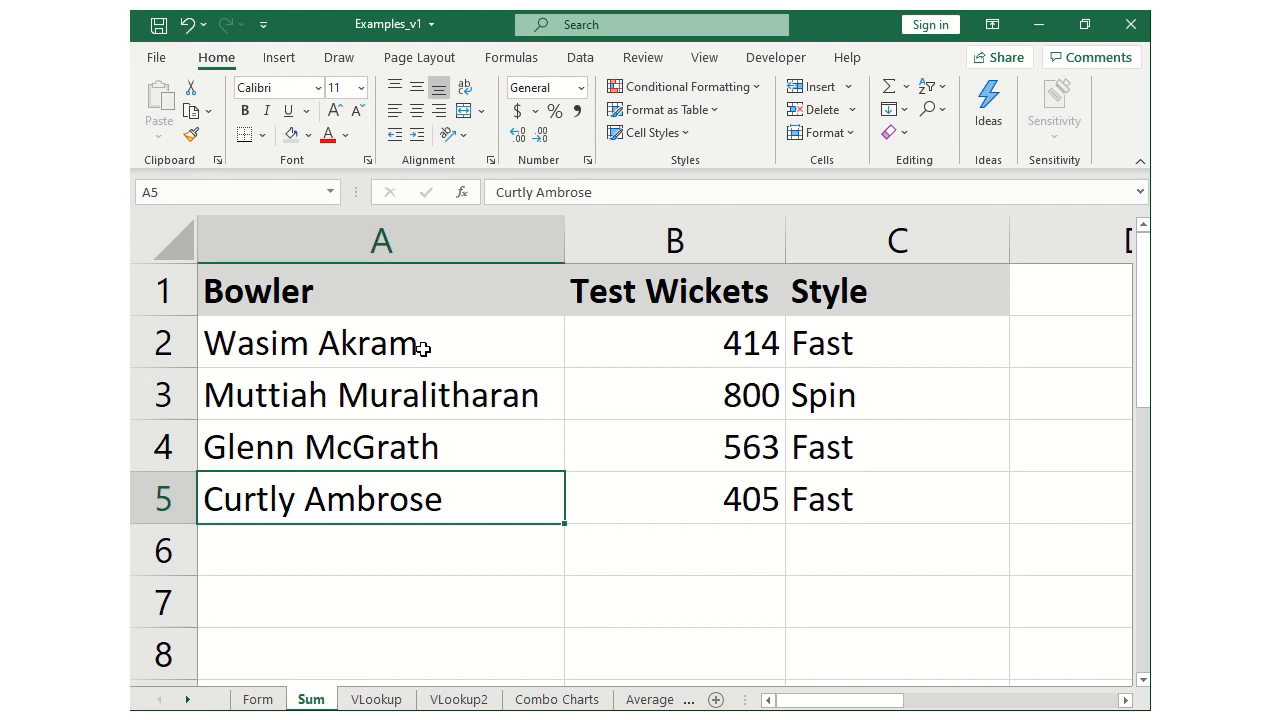
left_click(699, 340)
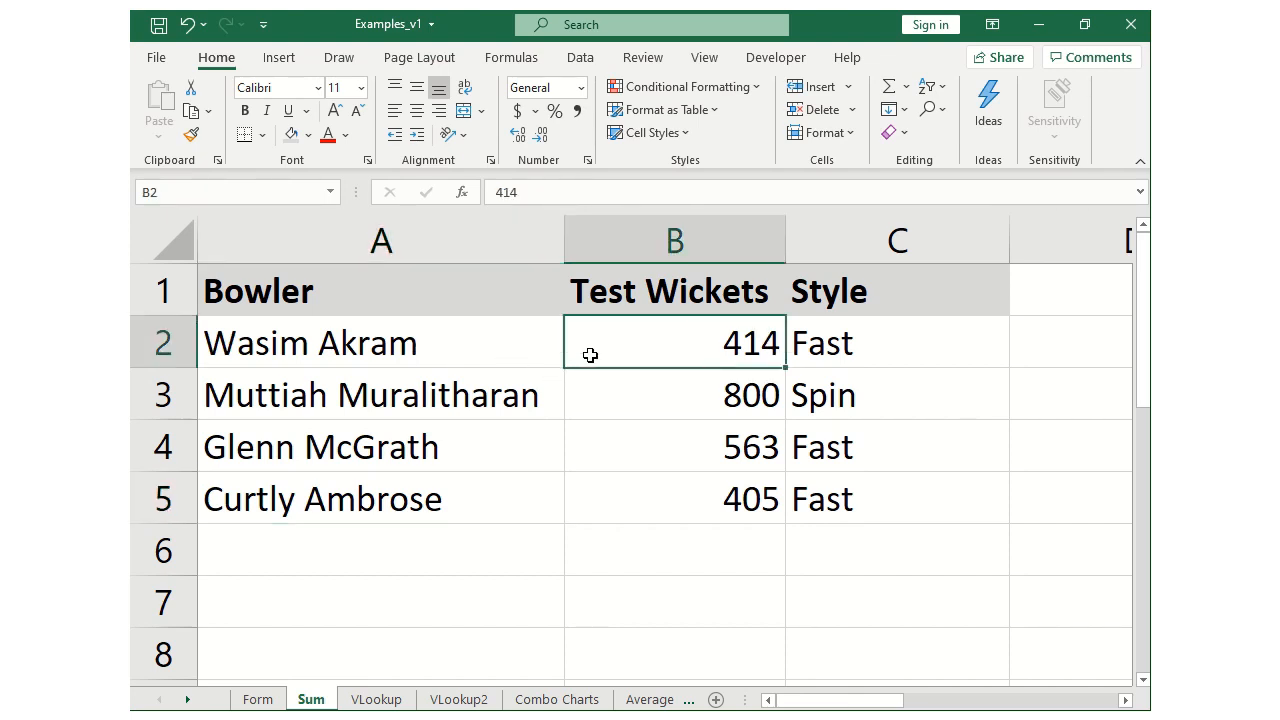
left_click(686, 398)
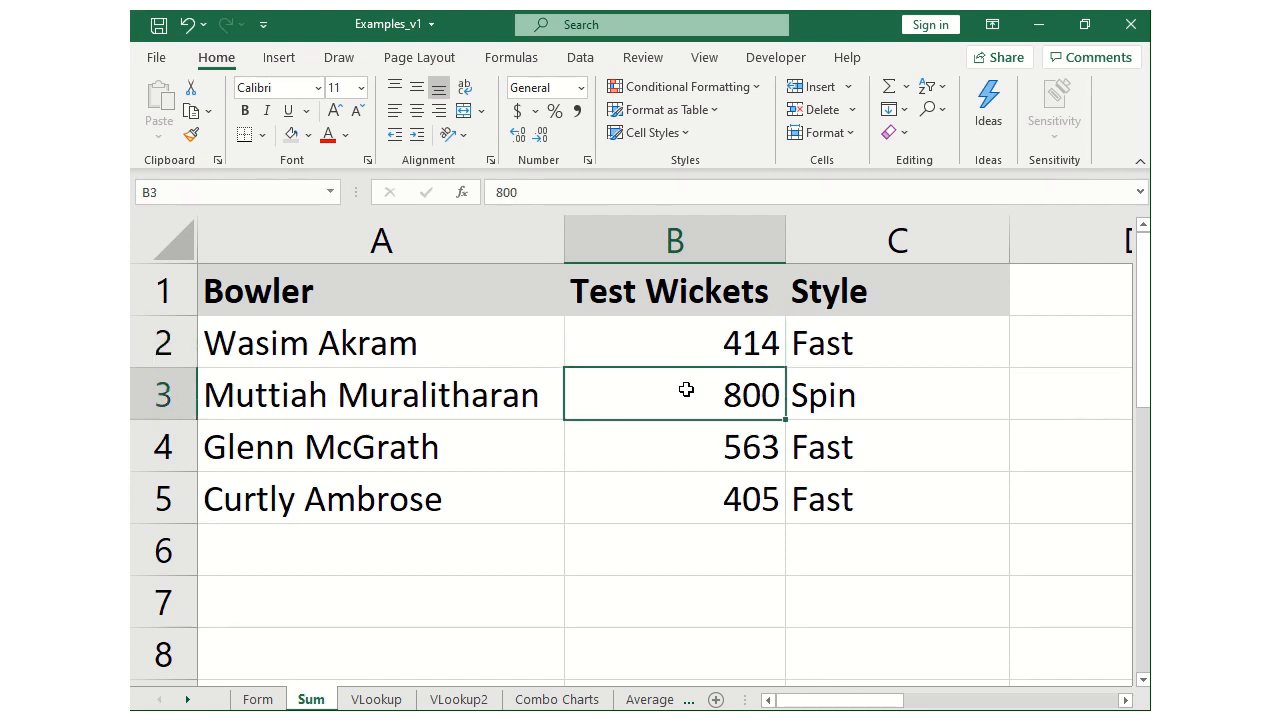
left_click(680, 330)
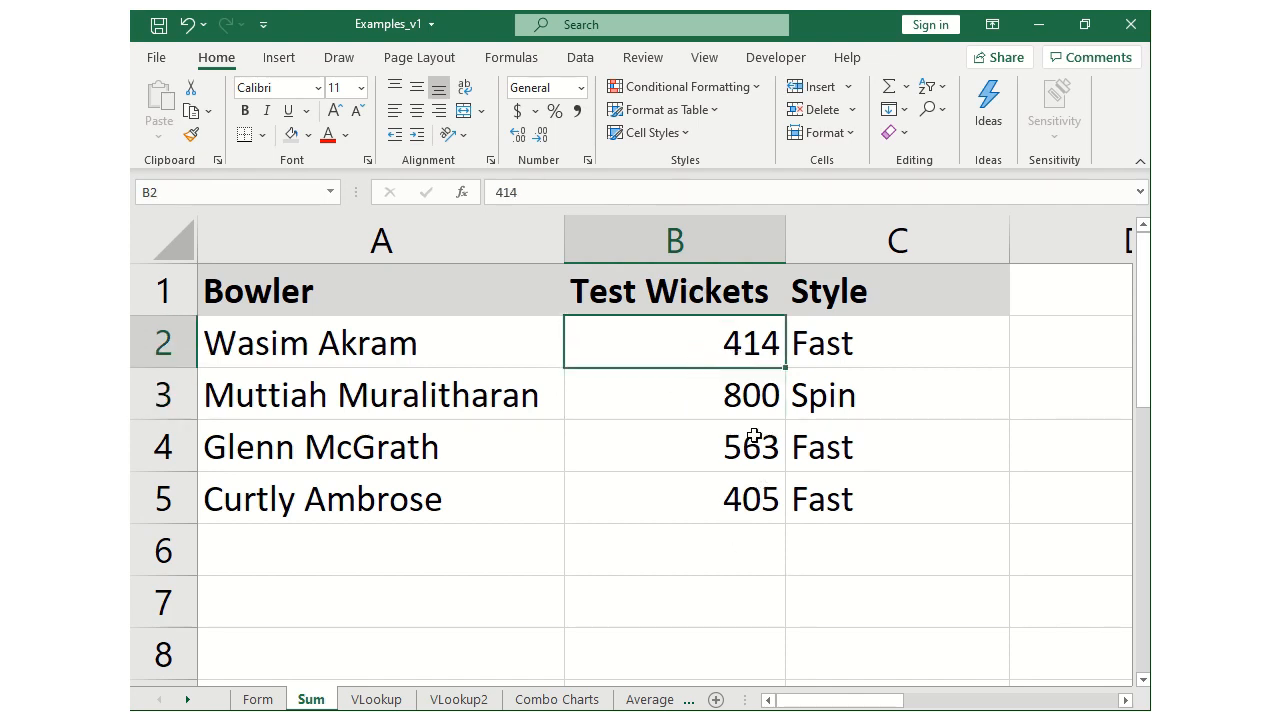
left_click(712, 408)
left_click(702, 352)
left_click(716, 410)
- Sort the table by the Test Wickets column from smallest to largest
left_click(712, 449)
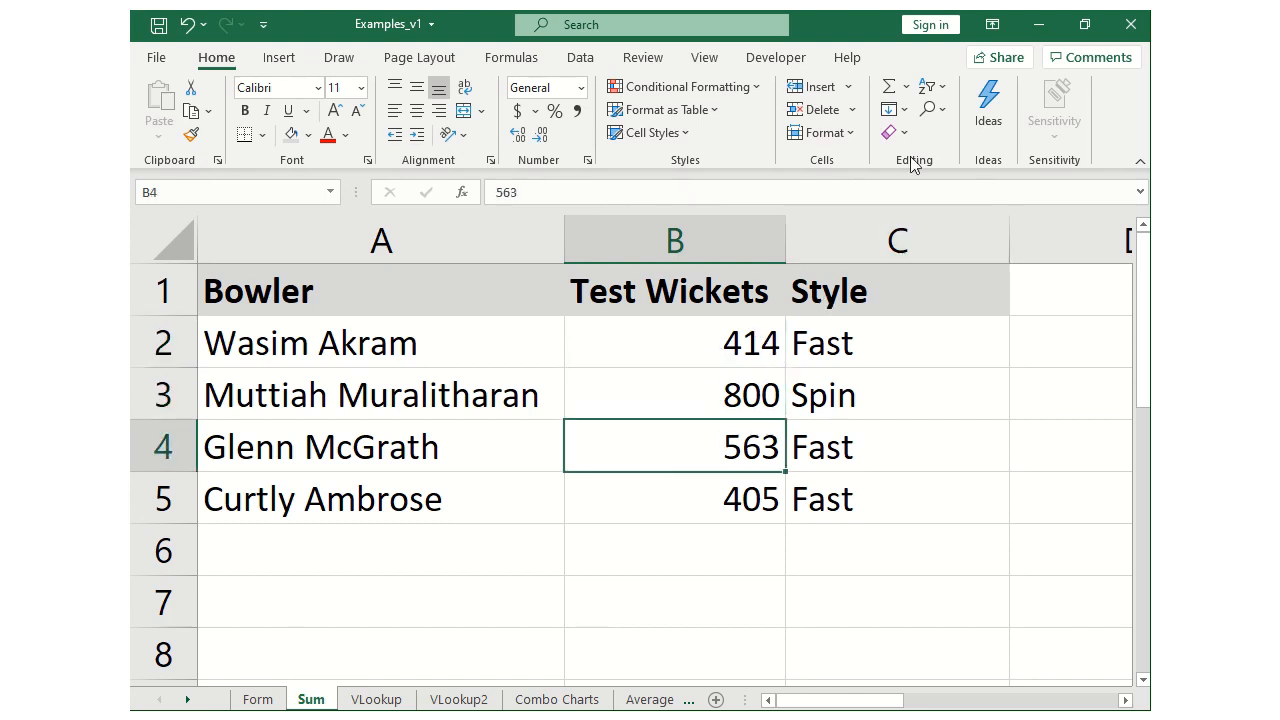
left_click(932, 91)
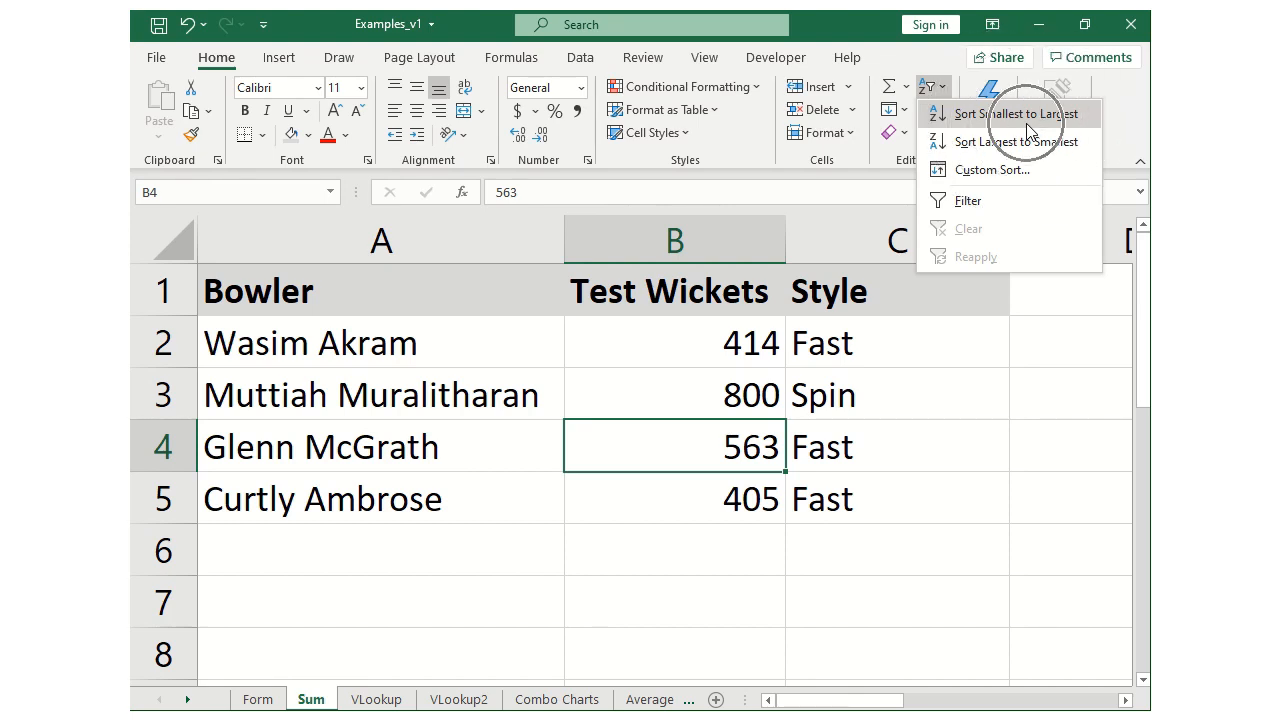
left_click(1028, 120)
left_click(758, 348)
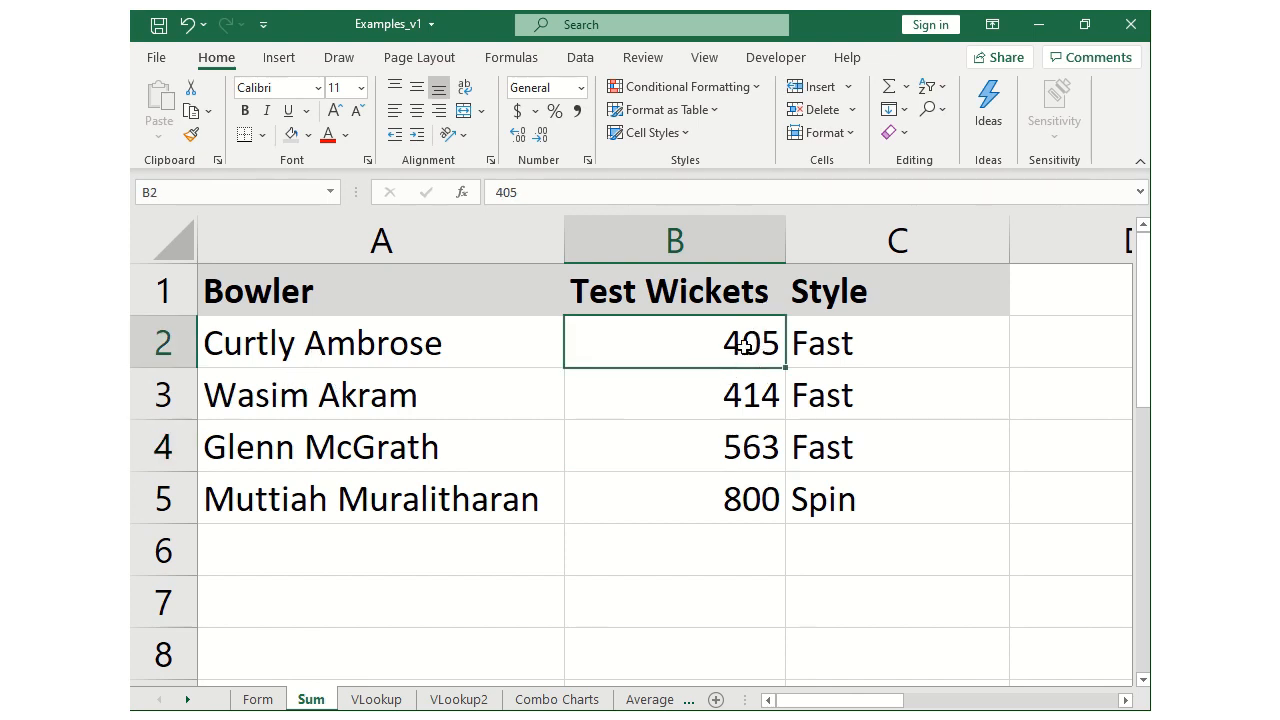
left_click(755, 498)
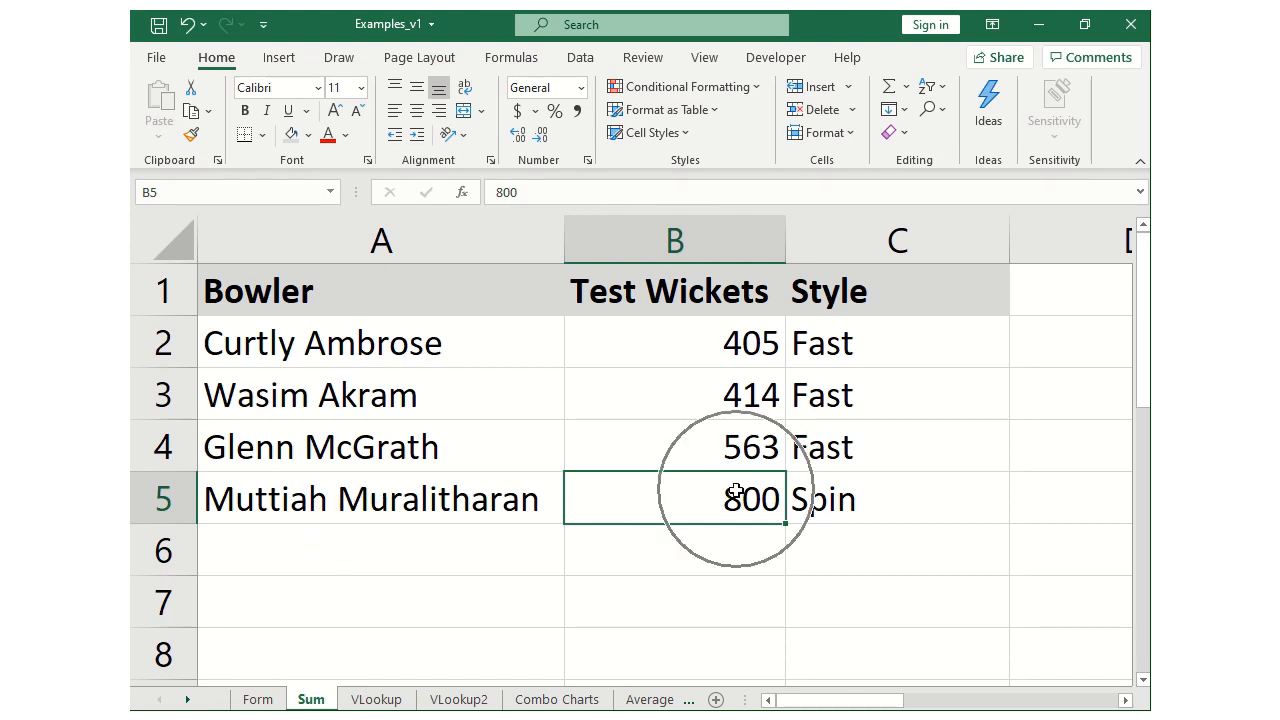
- Sort the table by the Test Wickets column from largest to smallest
left_click(724, 344)
left_click(940, 88)
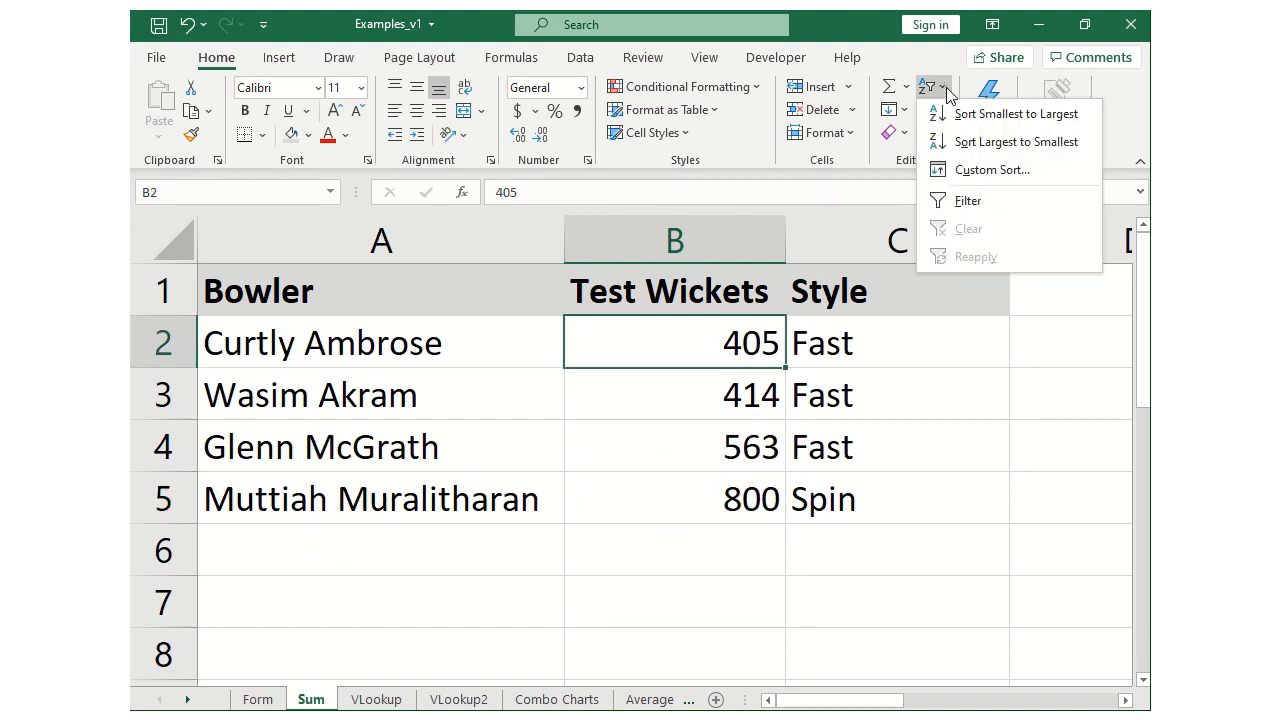
left_click(1015, 145)
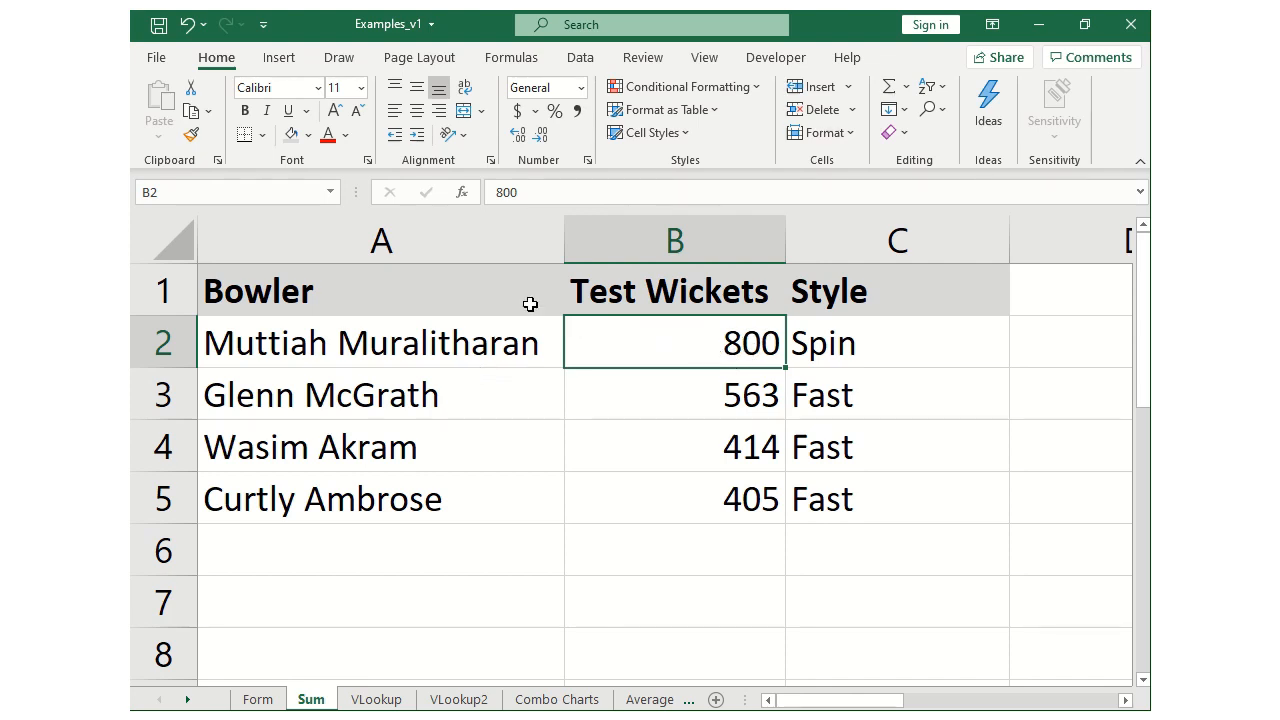
left_click_drag(523, 294, 889, 263)
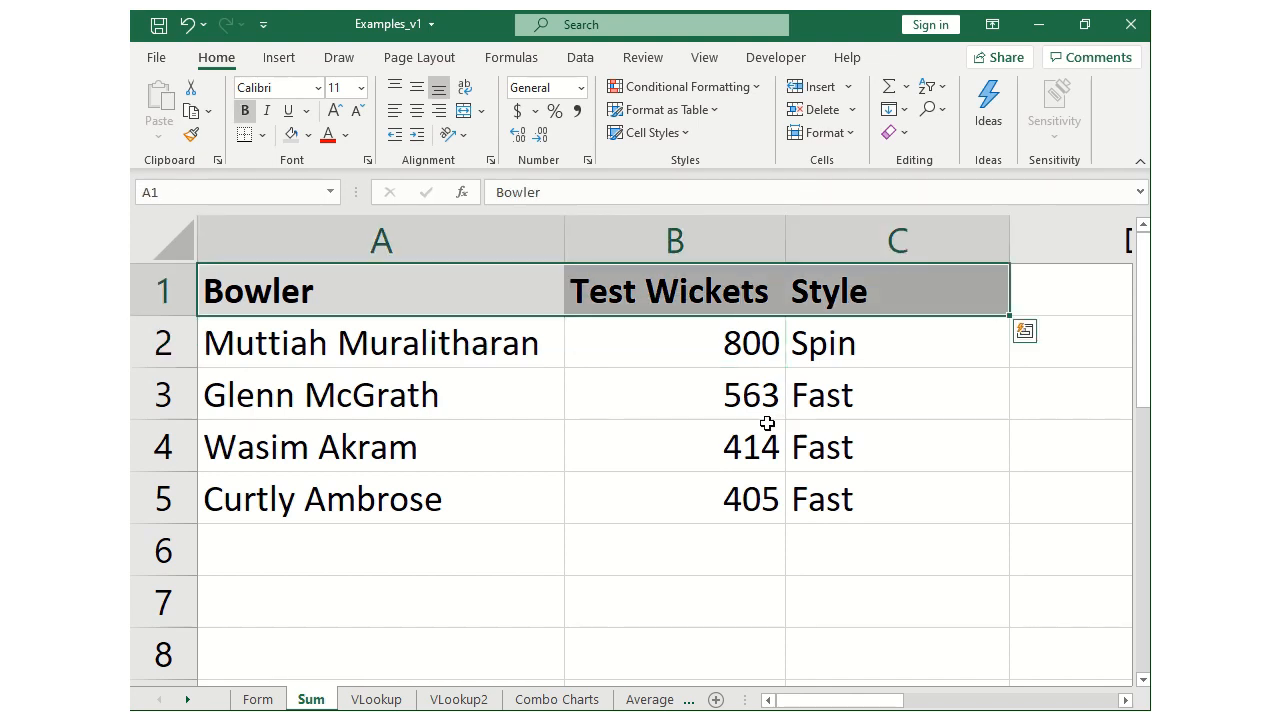
left_click(867, 362)
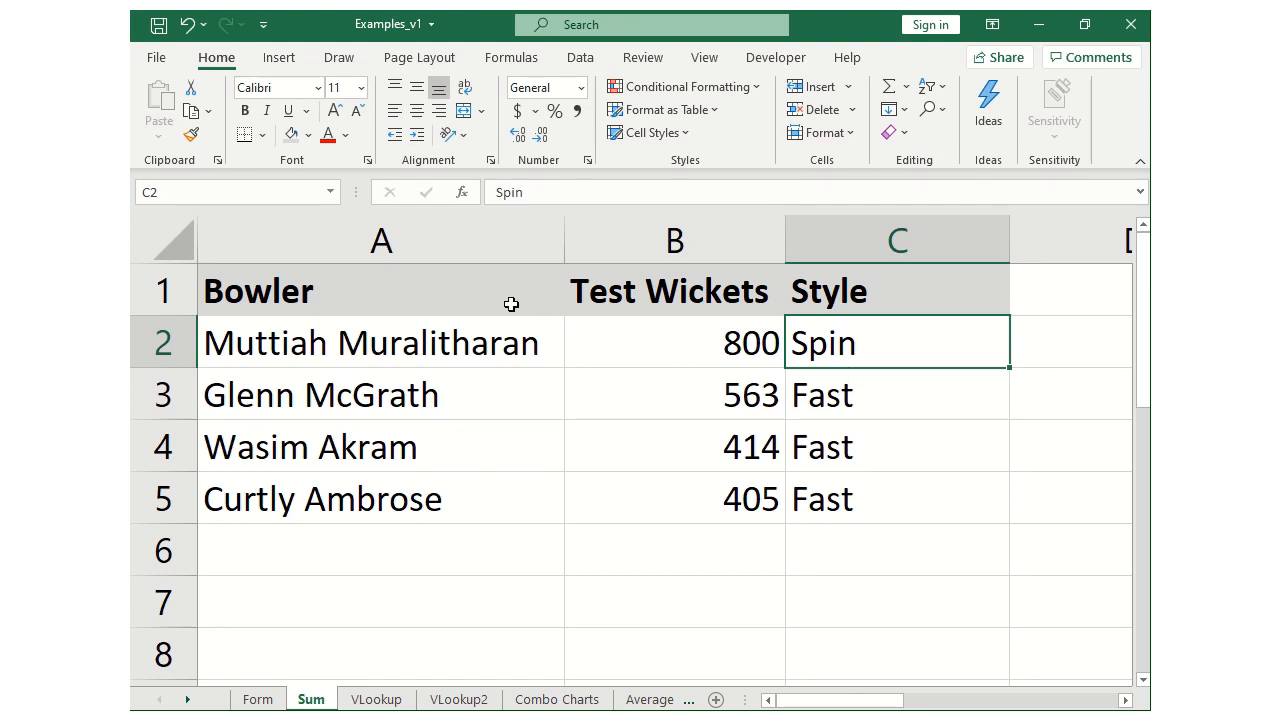
left_click_drag(509, 303, 889, 278)
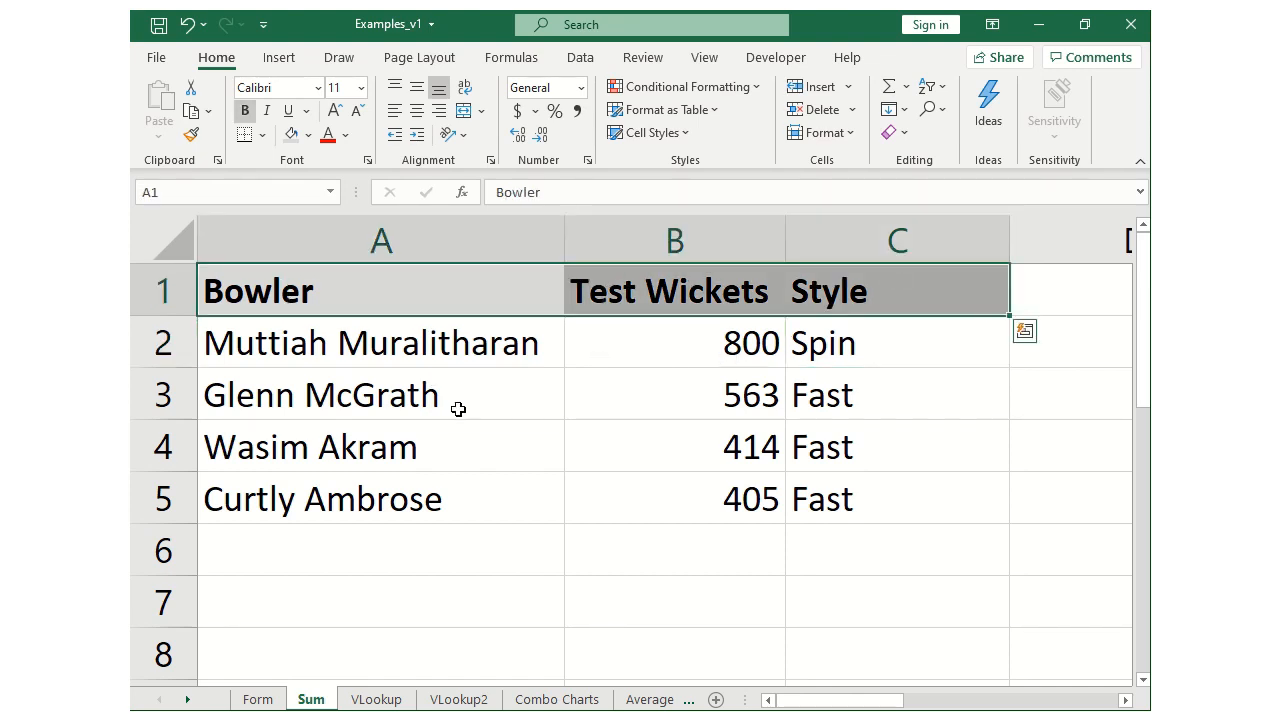
left_click(408, 386)
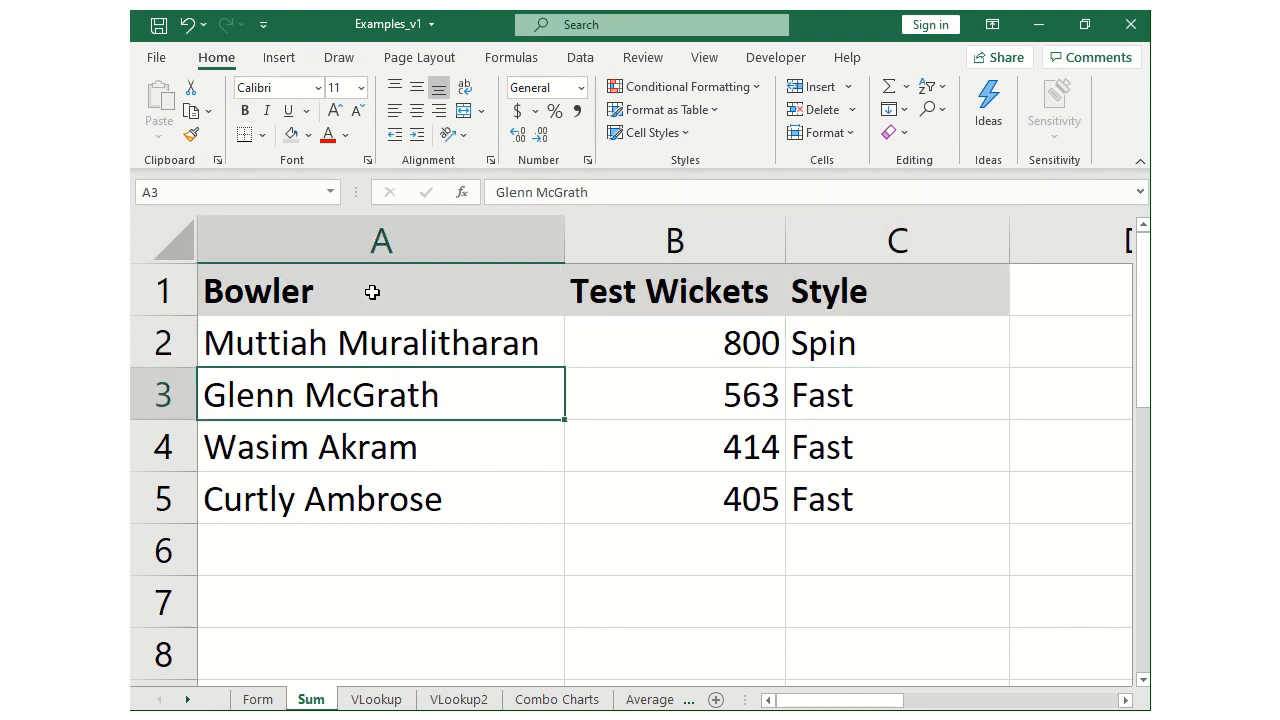
- Add filters to the header cells A1:C1, covering Bowler, Test Wickets and Style
left_click_drag(372, 292, 837, 291)
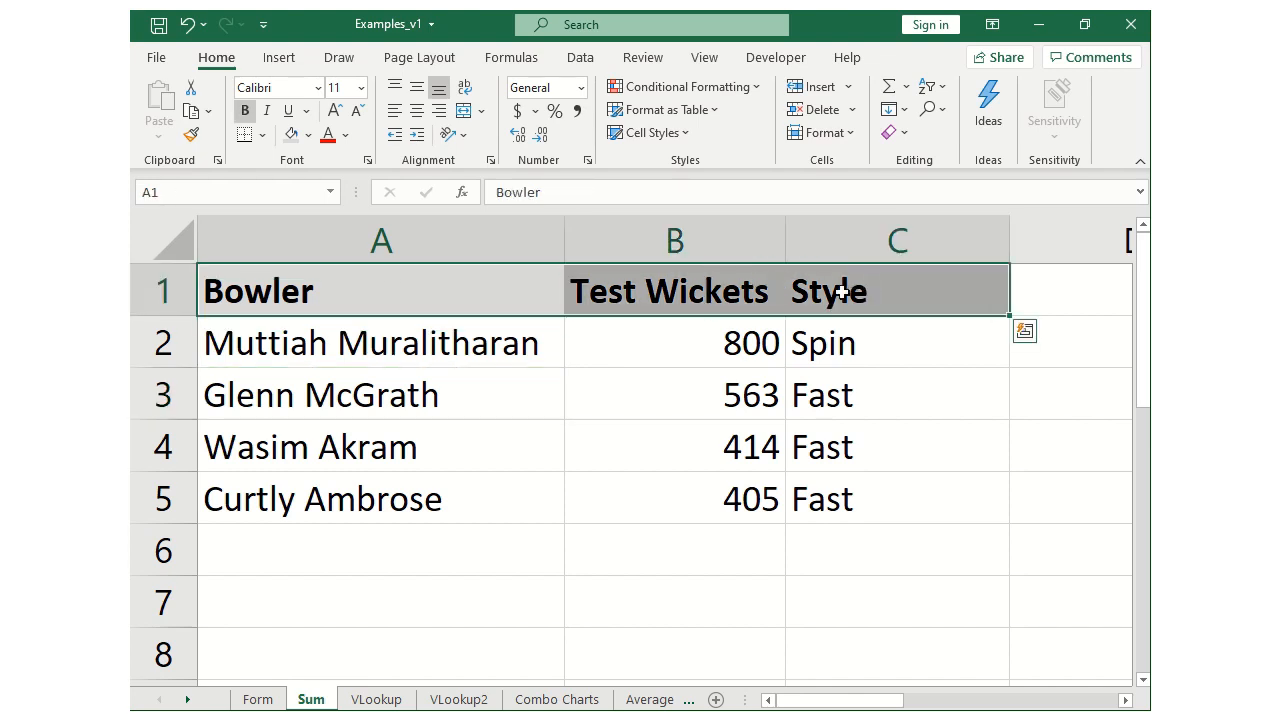
left_click_drag(326, 302, 842, 280)
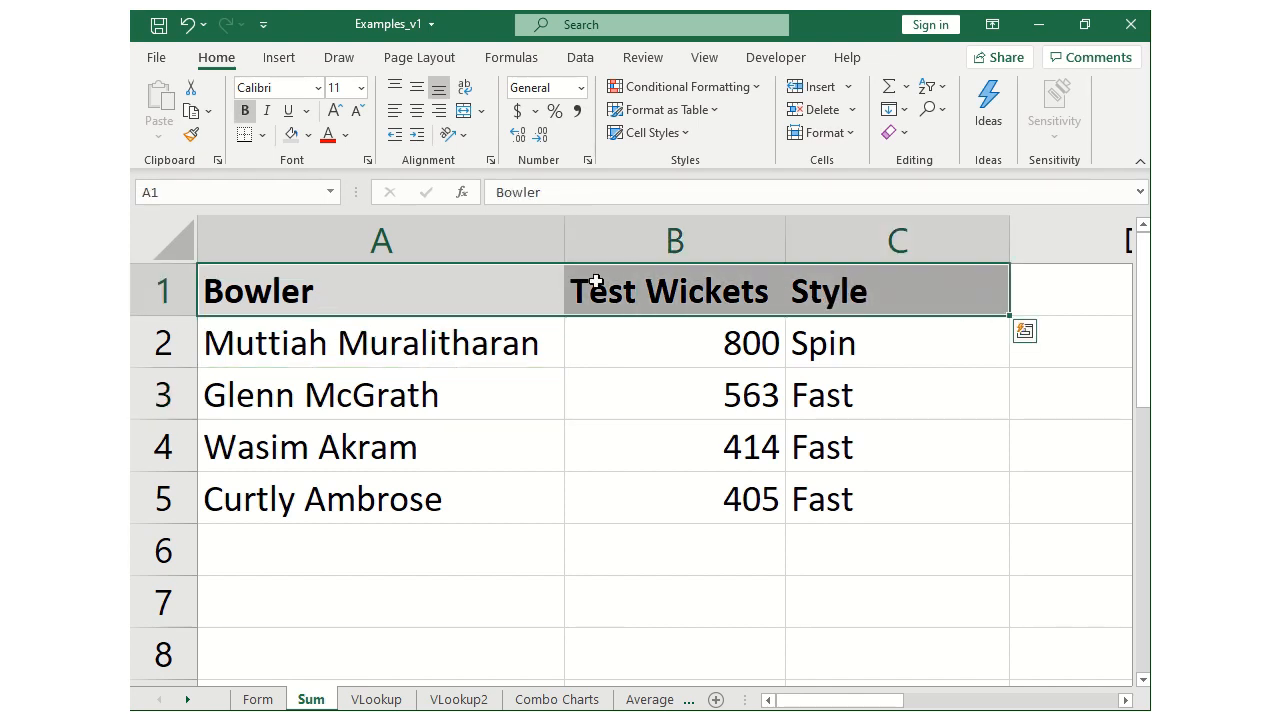
left_click(931, 88)
key("ctrl+q")
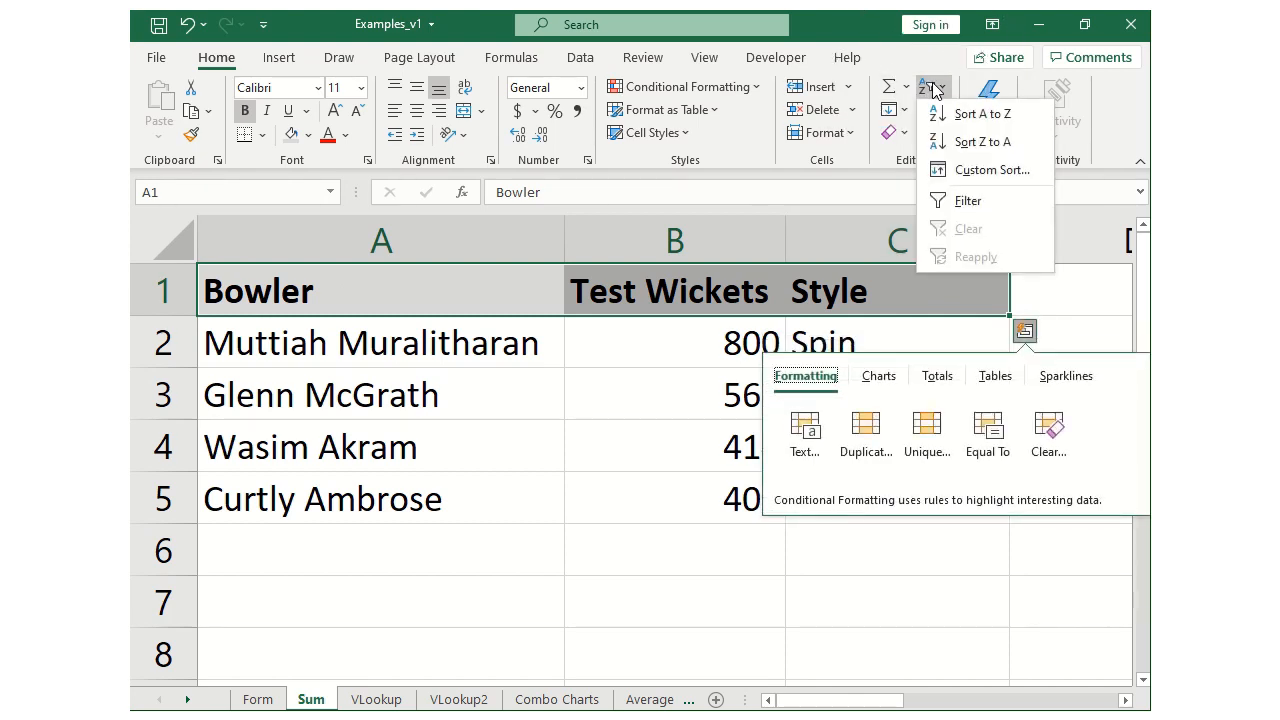
left_click(1000, 205)
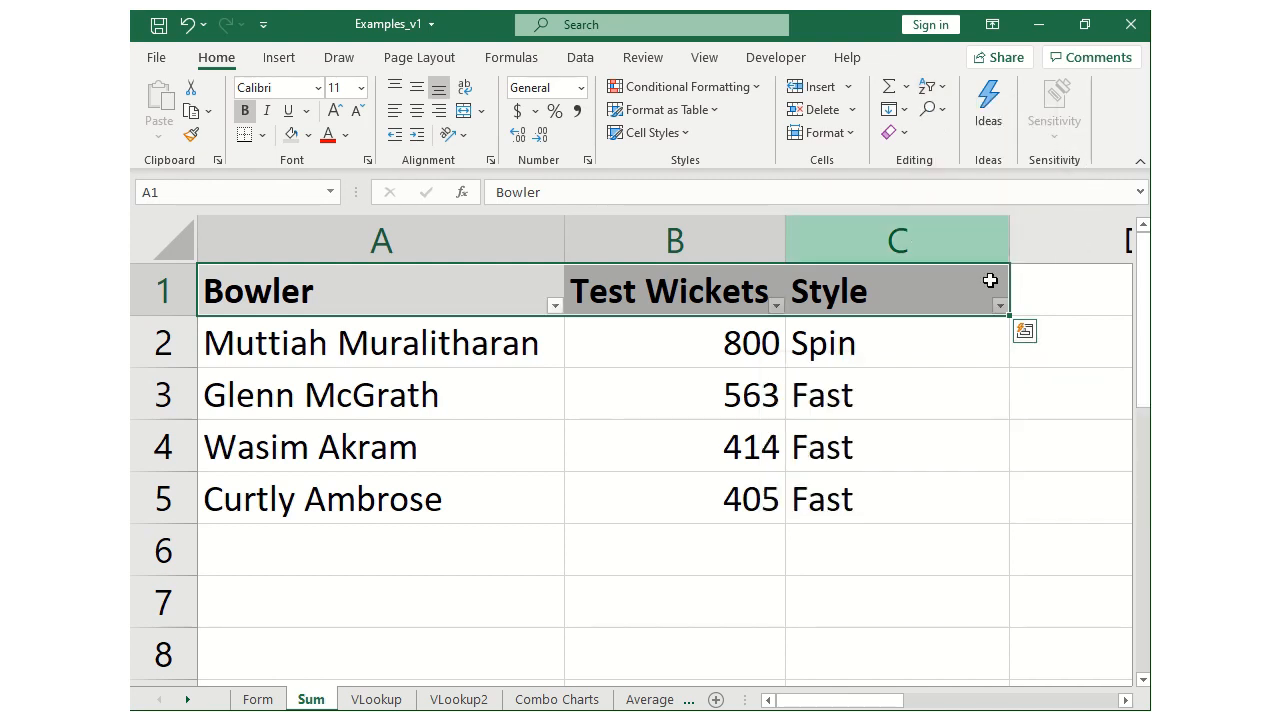
left_click(905, 304)
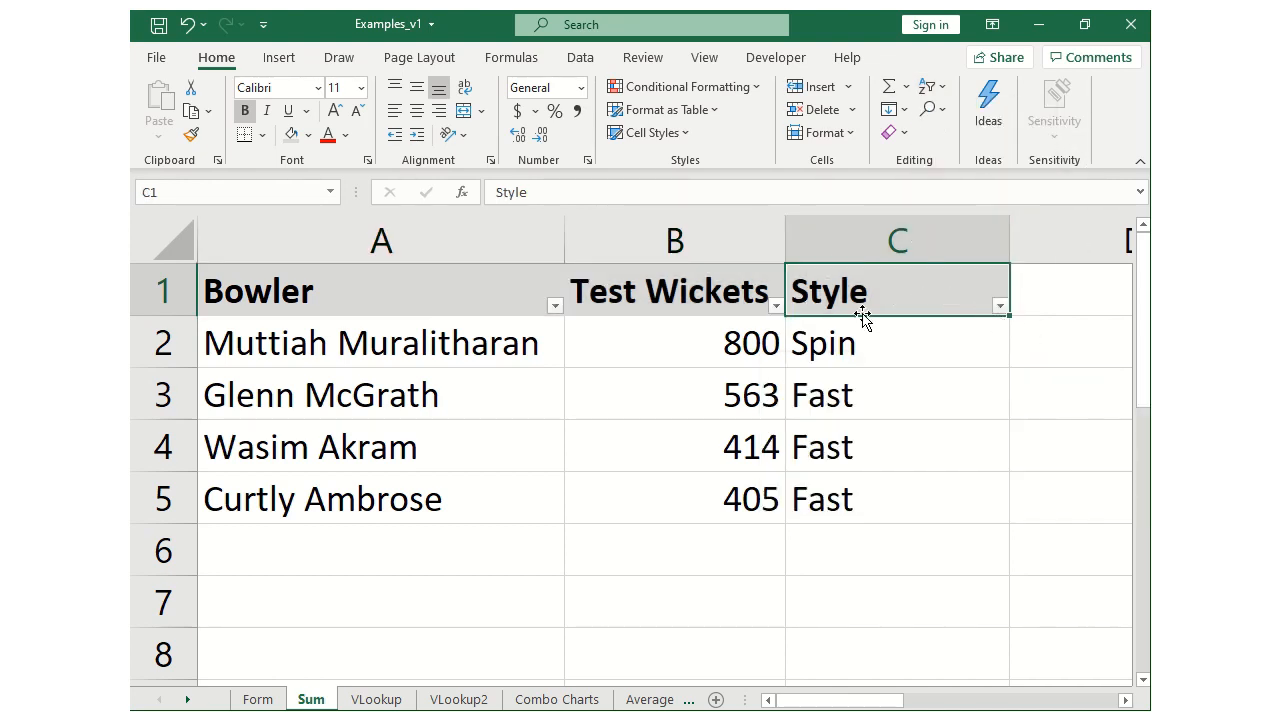
left_click(364, 305)
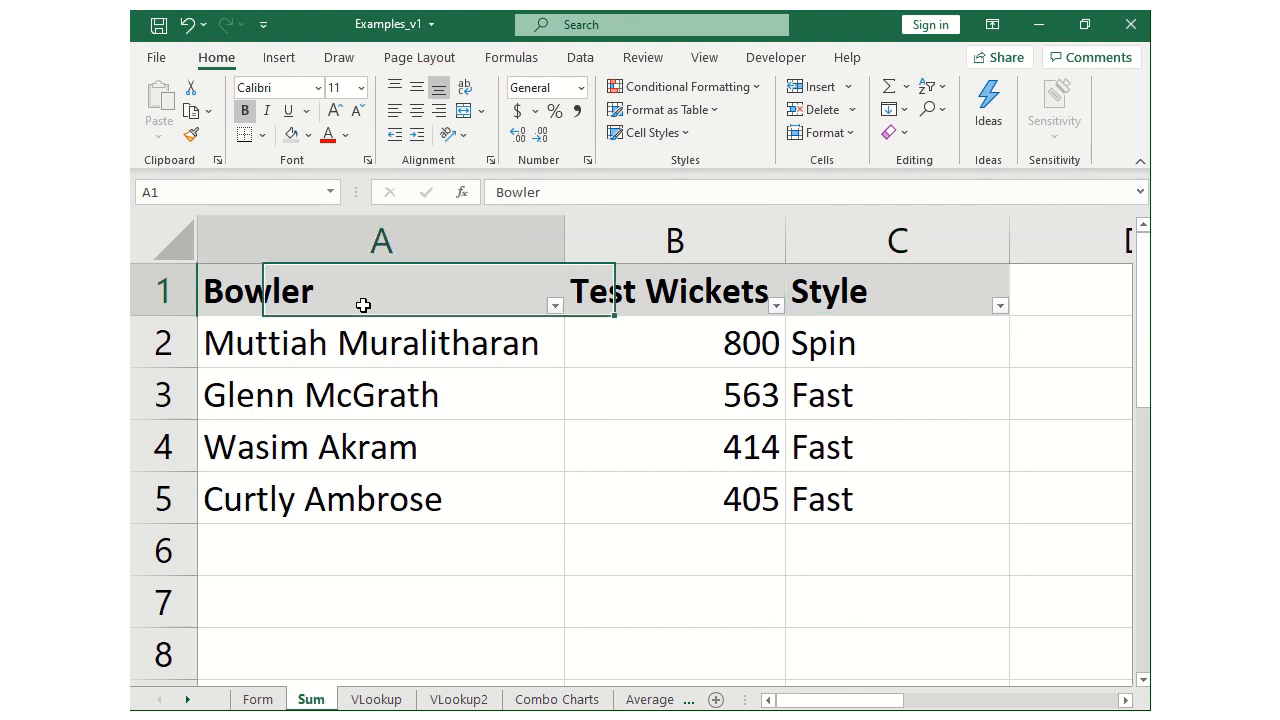
left_click(654, 286)
left_click(434, 297)
left_click(655, 290)
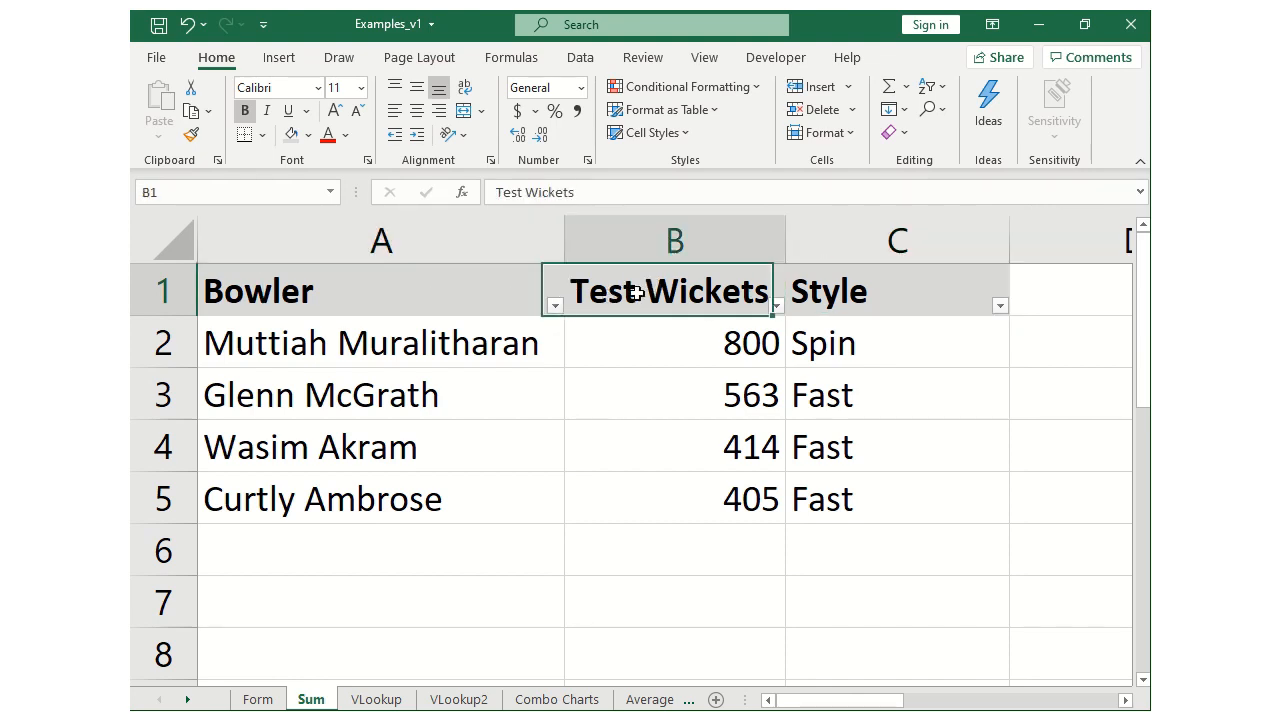
- Filter the Style column to hide the Spin bowlers and show only the Fast ones
left_click(947, 289)
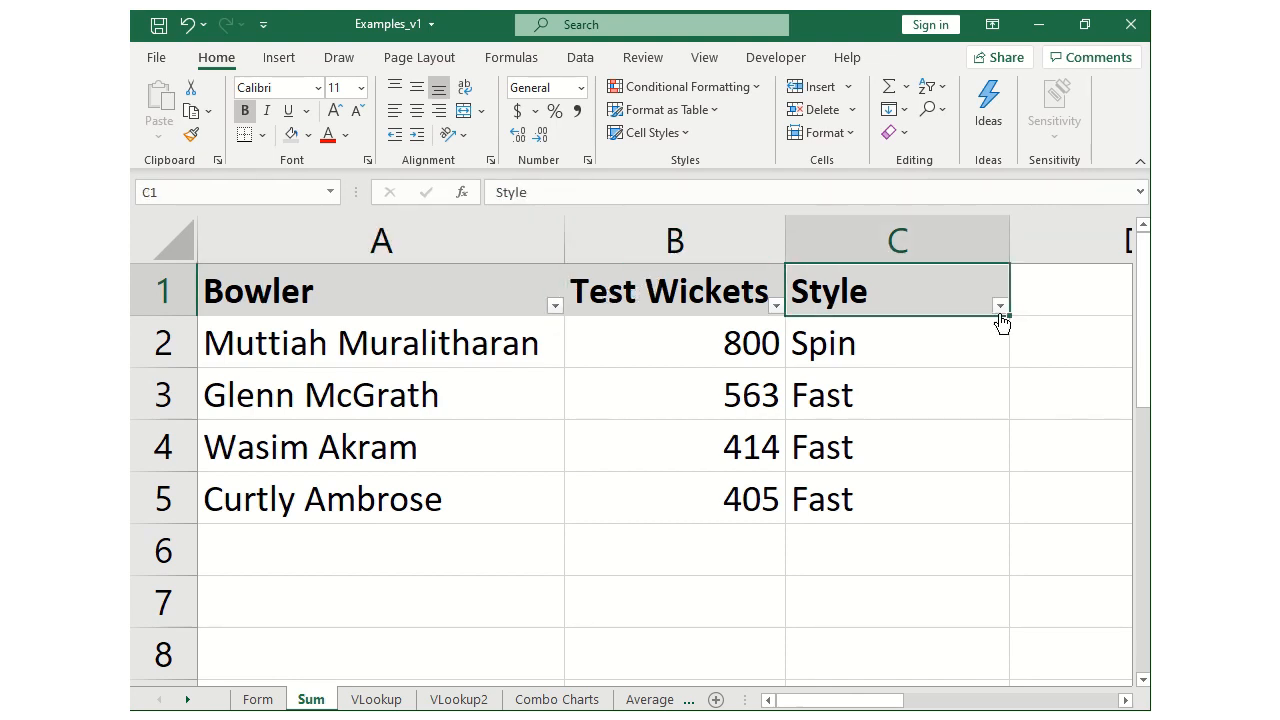
left_click(1000, 306)
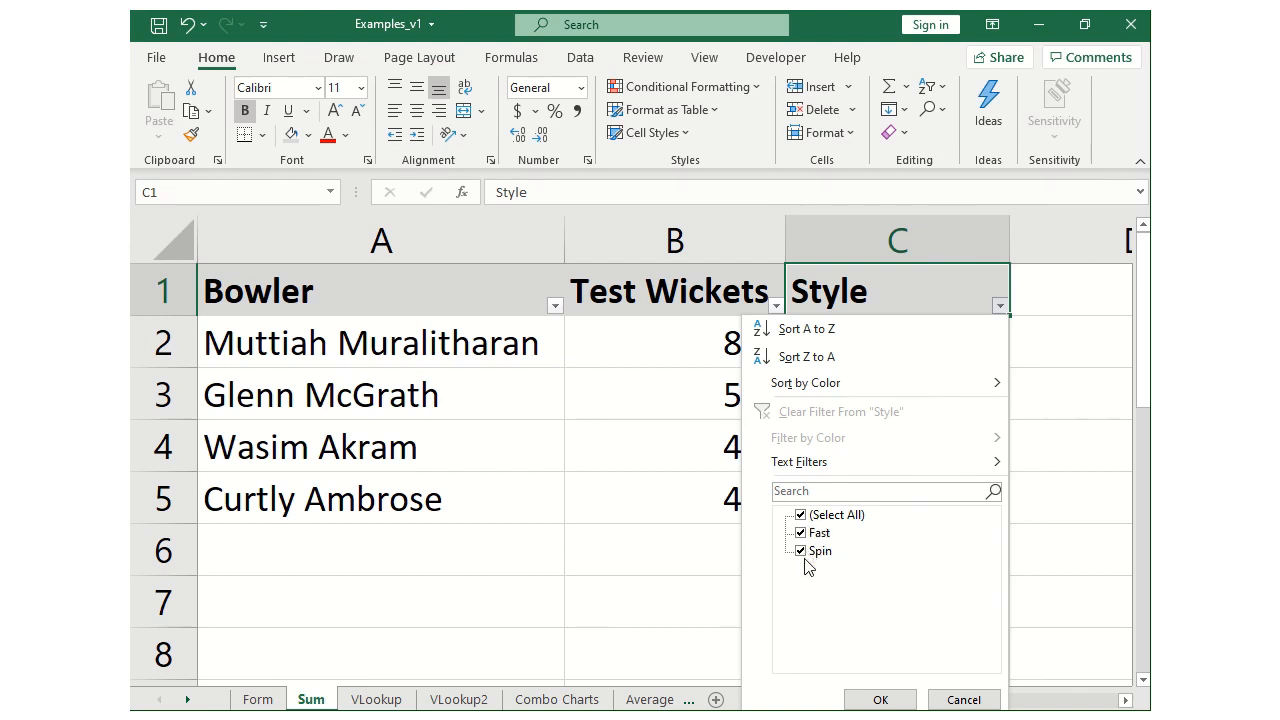
key("ctrl")
left_click(804, 553)
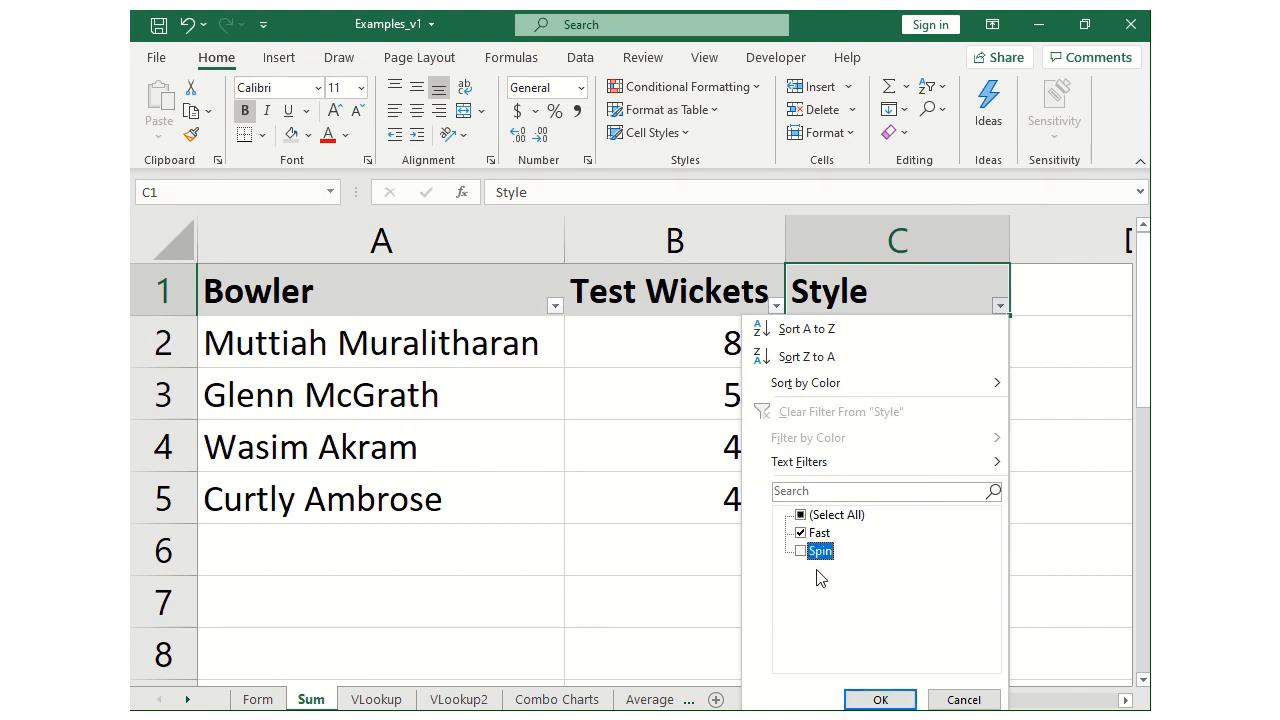
left_click(880, 699)
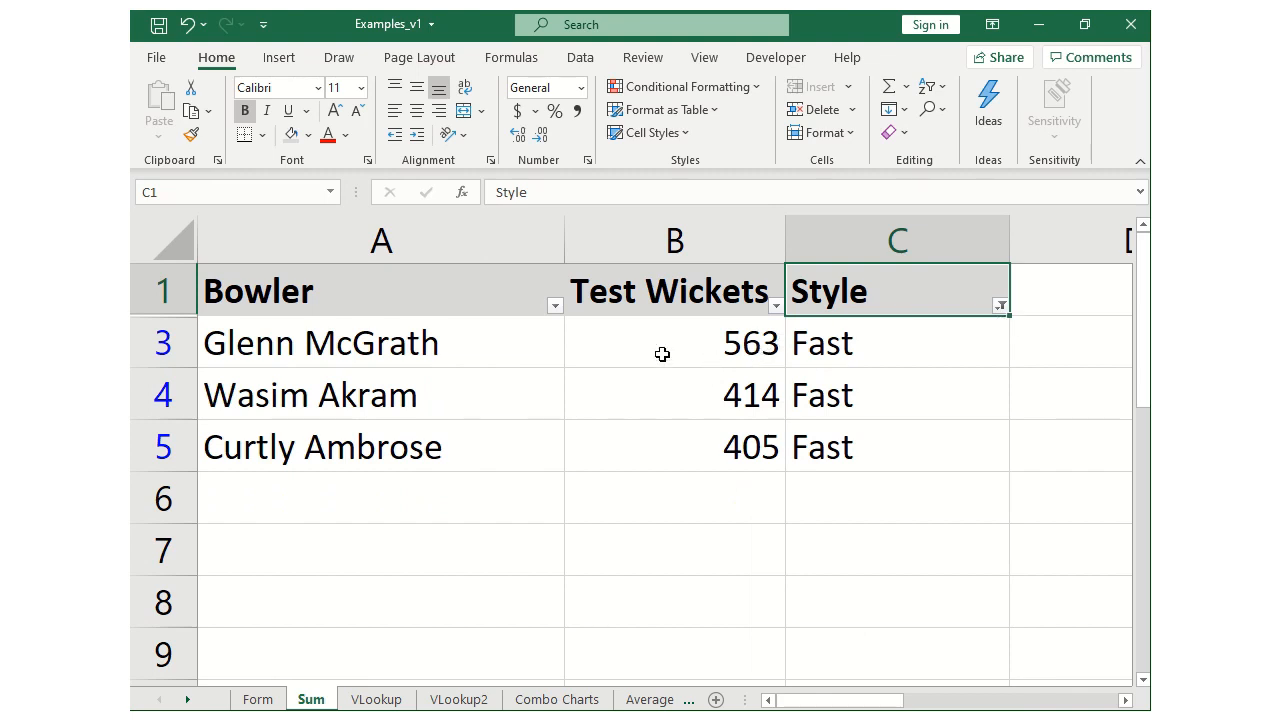
- Examine the filtered table's row numbers, its listed bowlers and the filter indicator in the Style header
key("ctrl")
mouse_move(1005, 318)
key("ctrl")
key("ctrl")
key("ctrl")
key("ctrl")
key("ctrl")
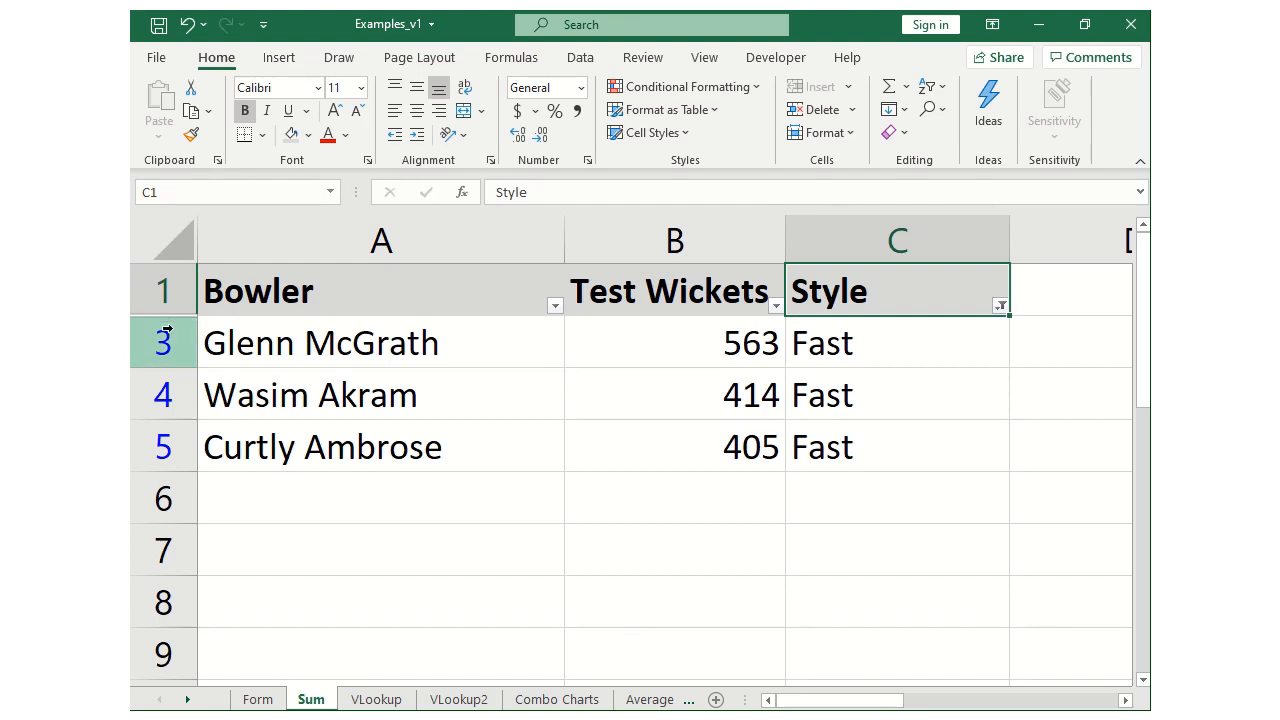
key("ctrl")
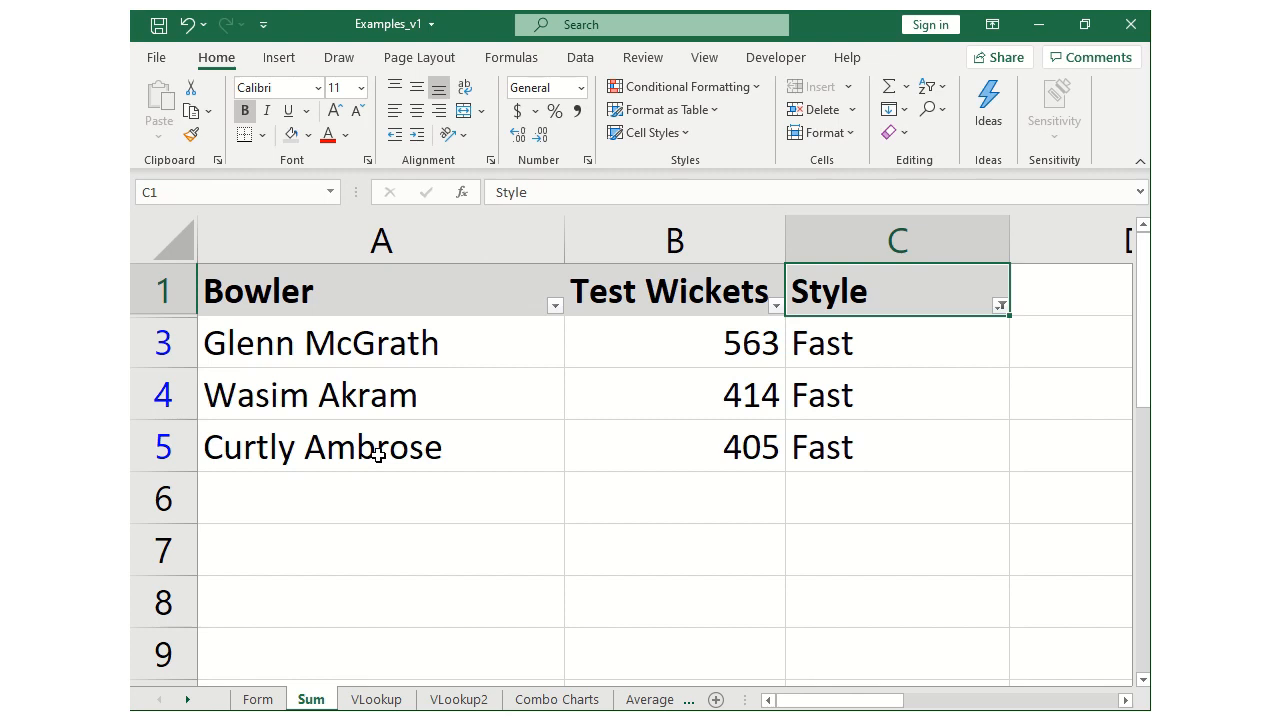
key("ctrl")
key("ctrl")
key("ctrl")
- Change the Style column filter to exclude Fast and show only Spin bowlers
left_click(957, 334)
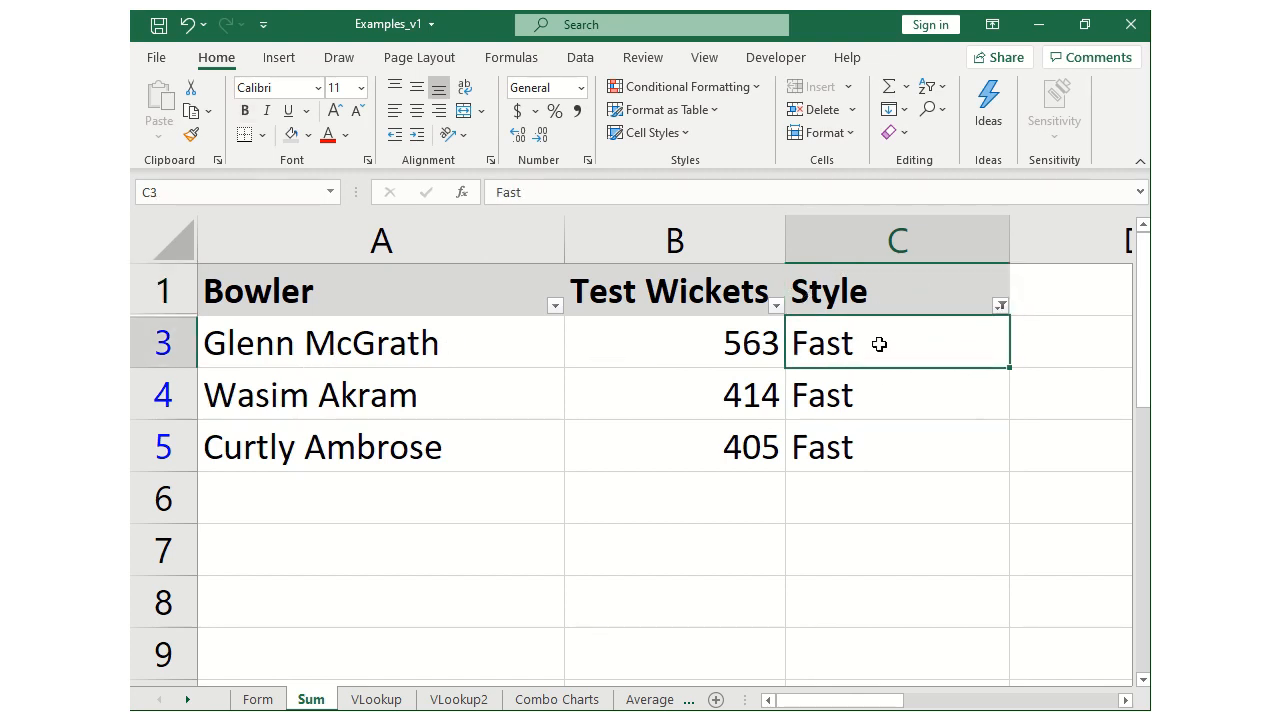
key("ctrl")
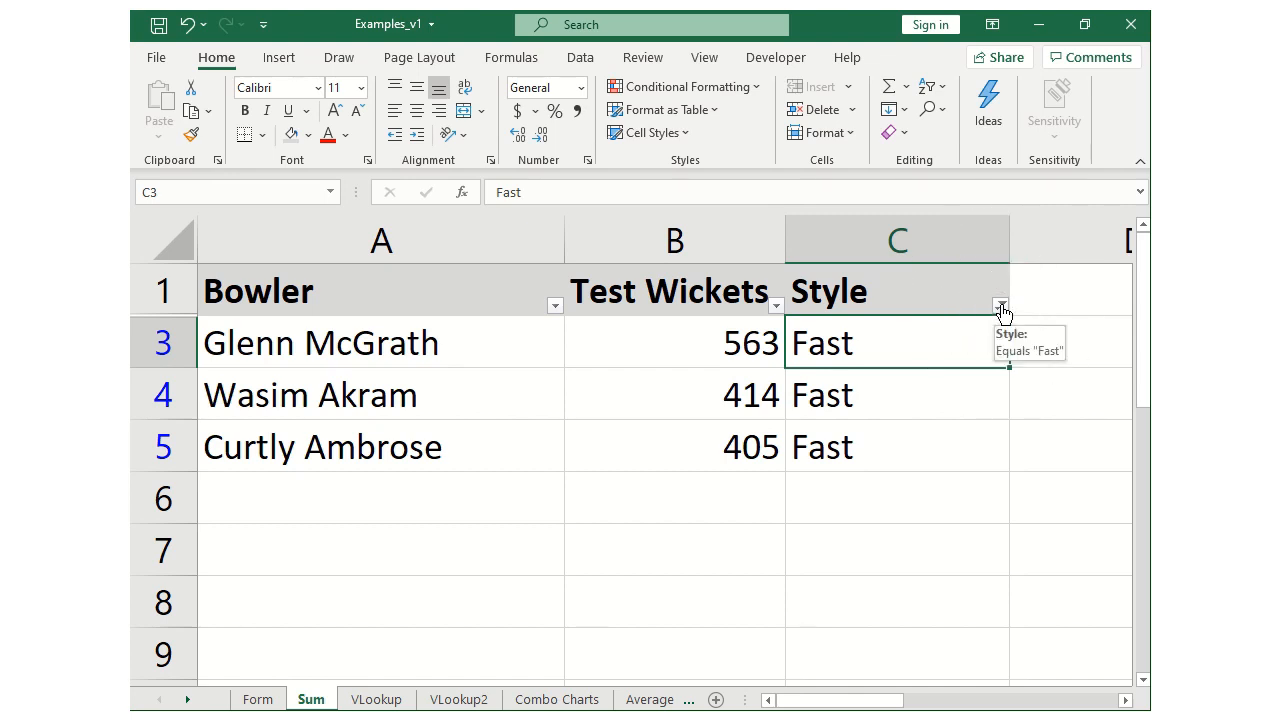
key("ctrl")
left_click(1001, 306)
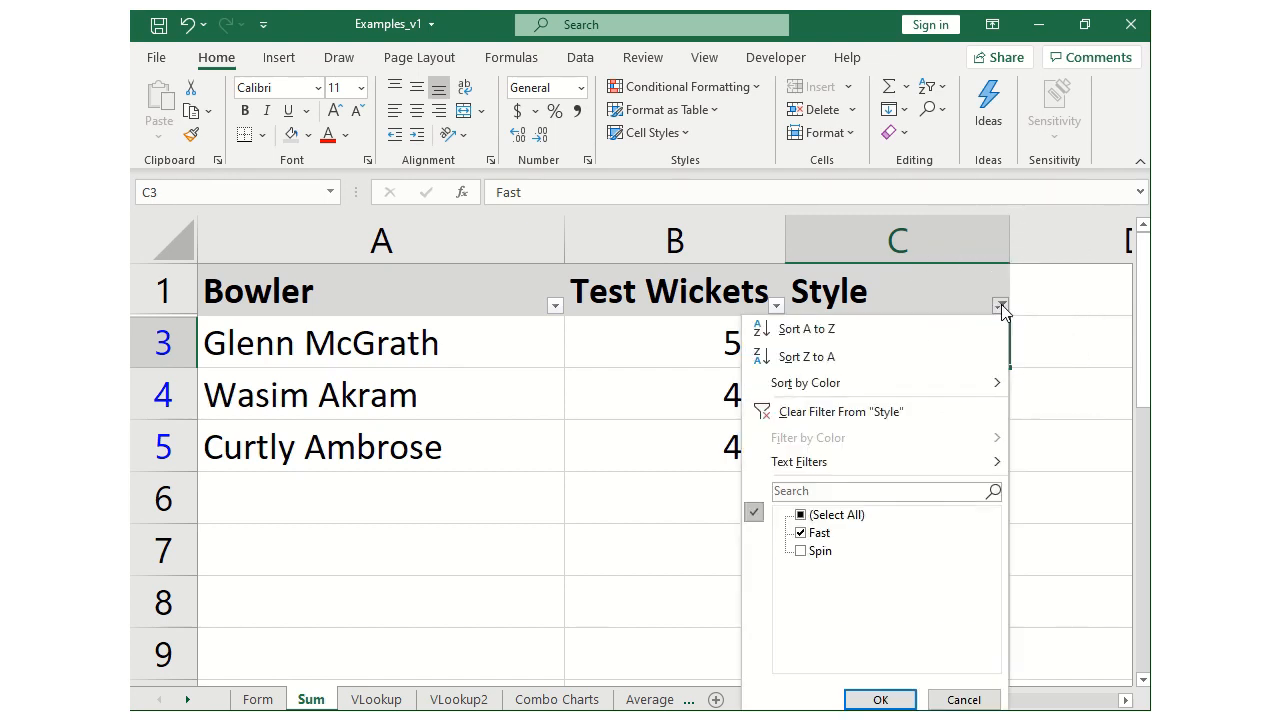
left_click(806, 536)
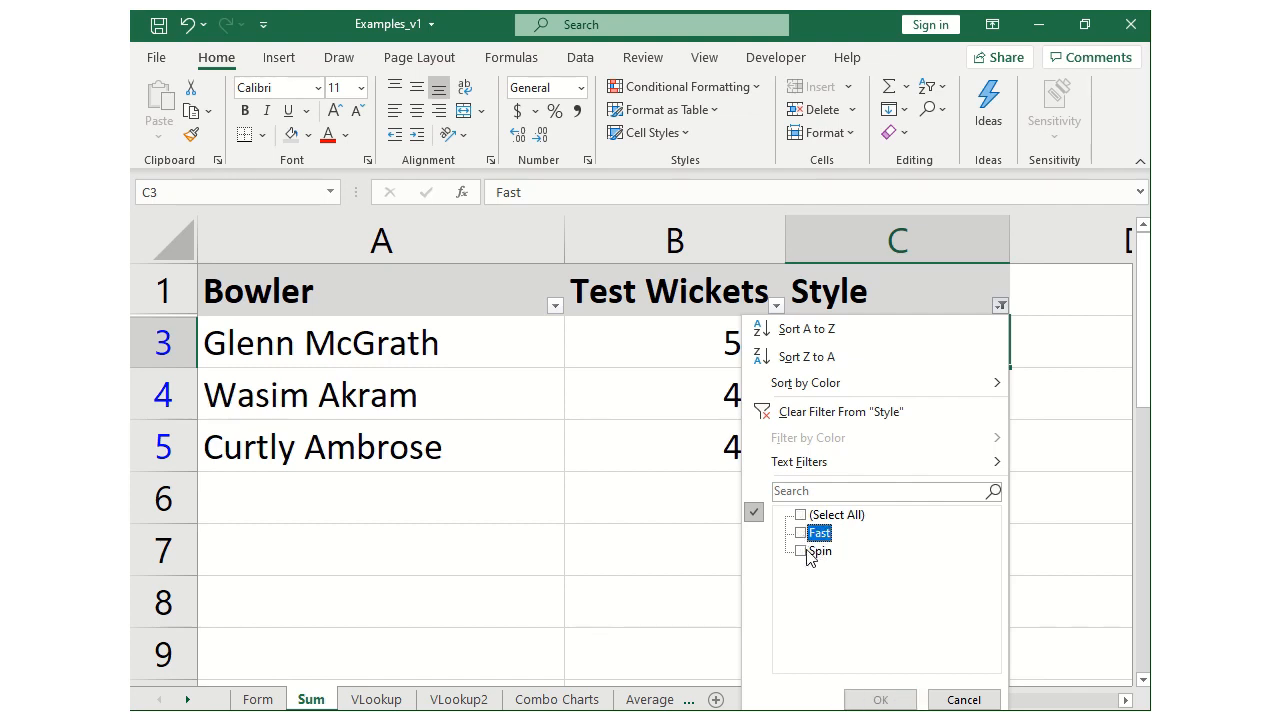
left_click(799, 551)
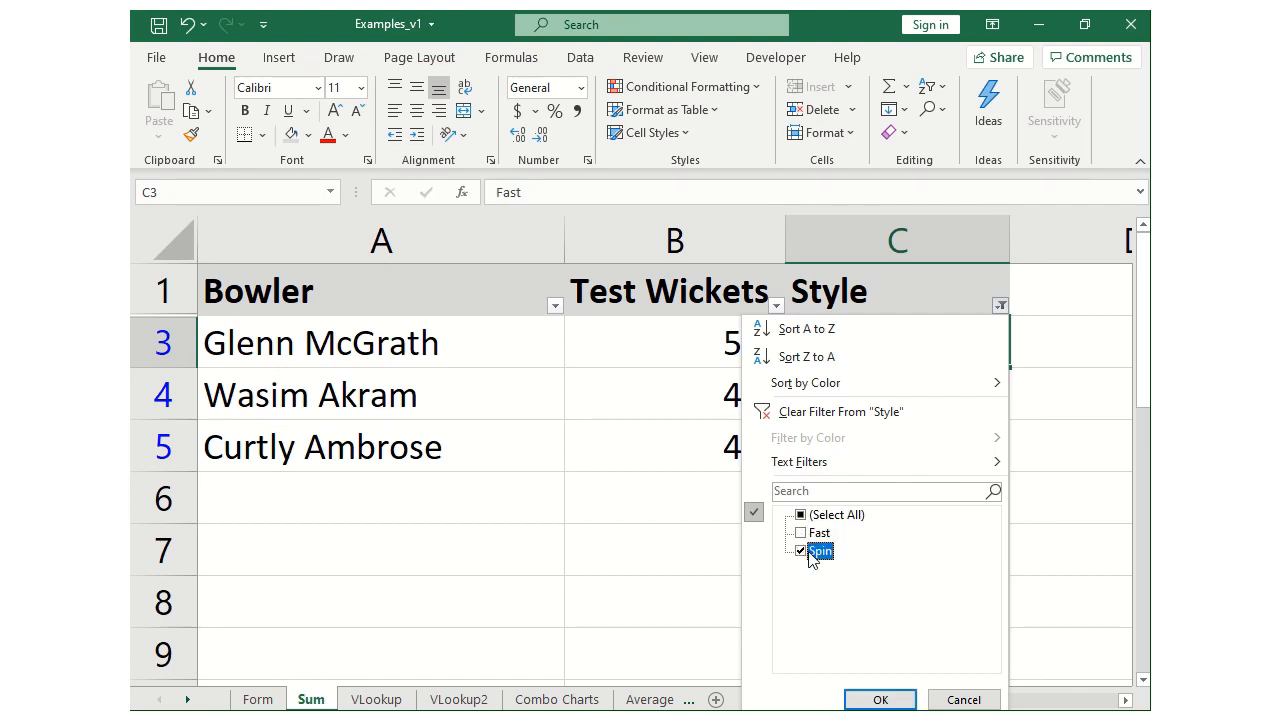
left_click(880, 699)
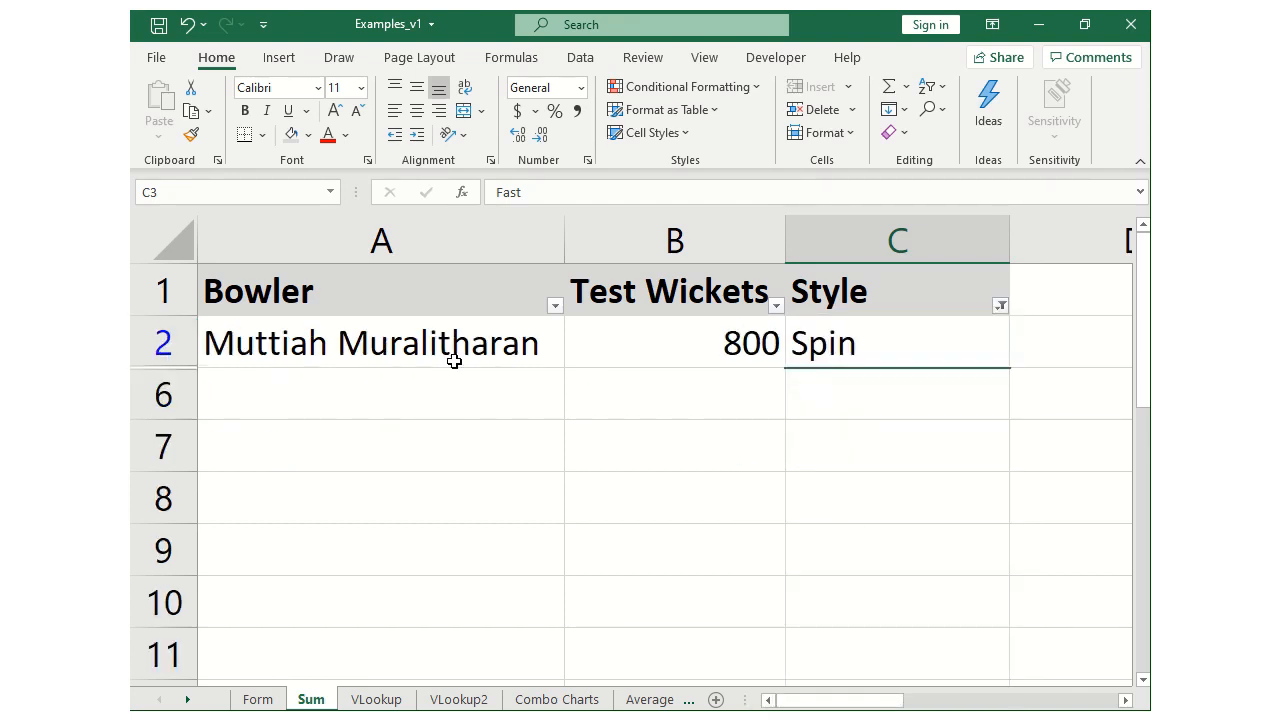
- Clear the filter from the Style column to bring back all the bowlers' rows
left_click(1001, 306)
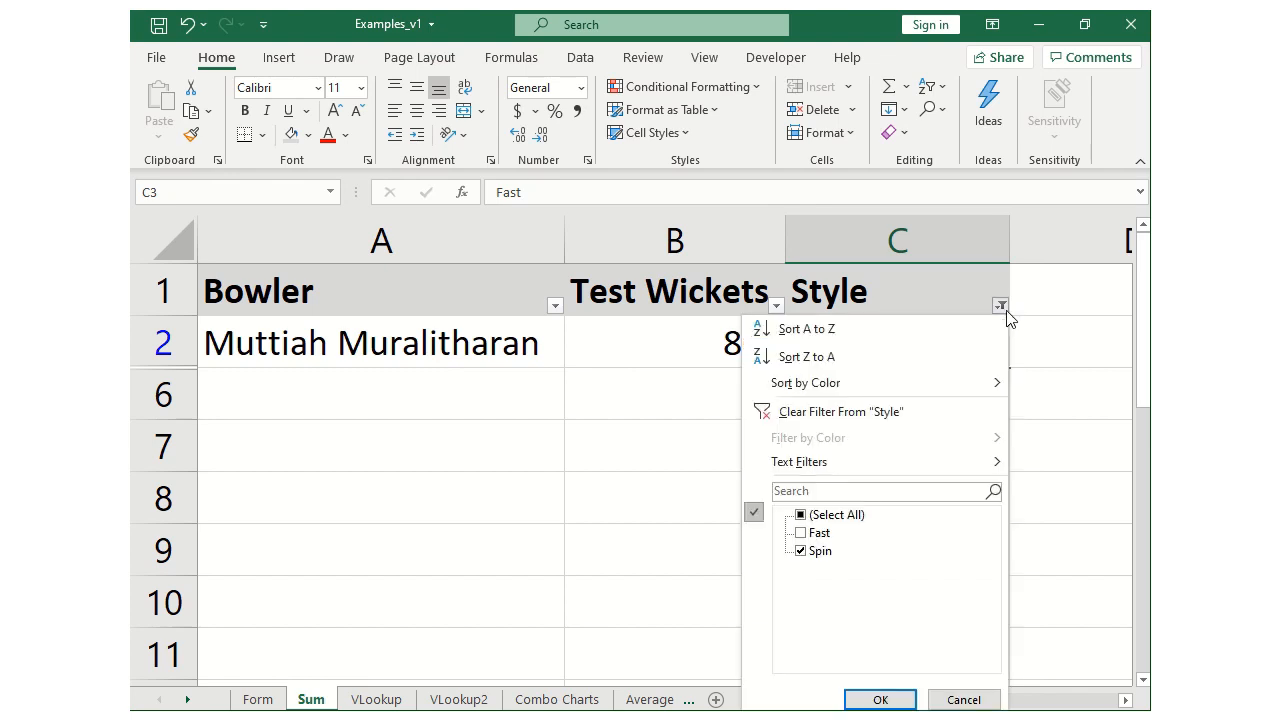
left_click(815, 424)
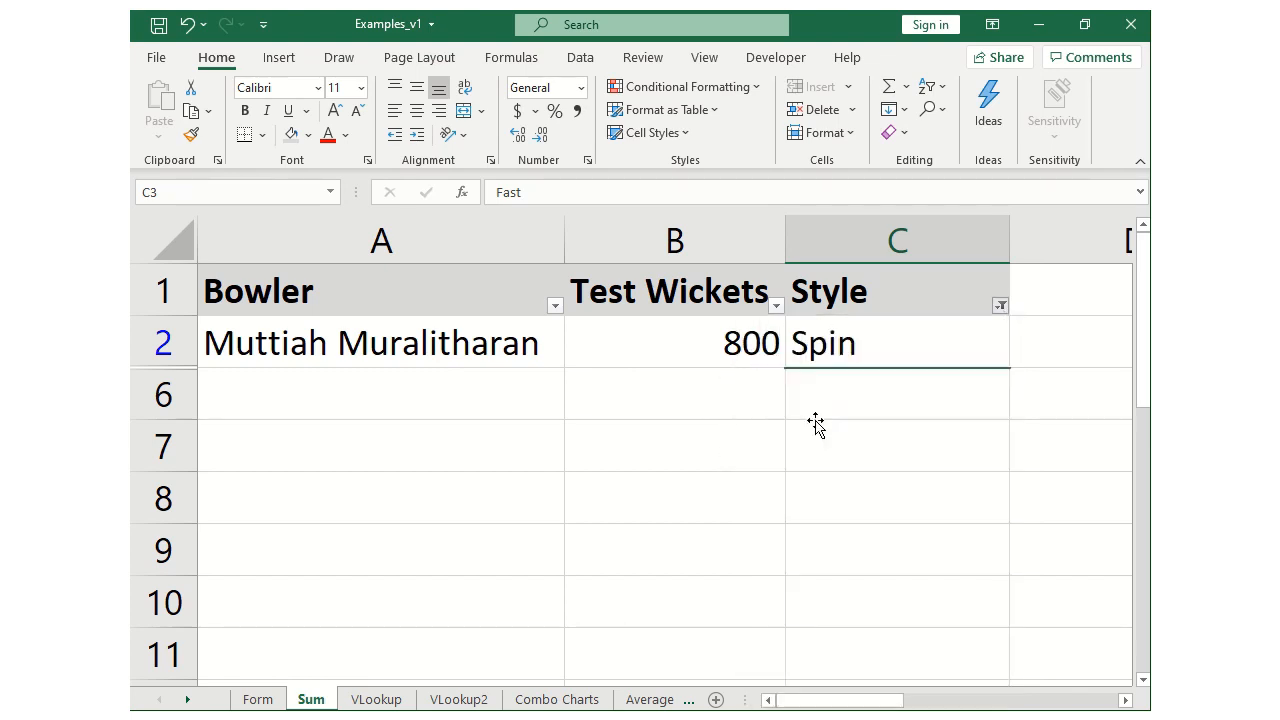
left_click_drag(894, 341, 887, 501)
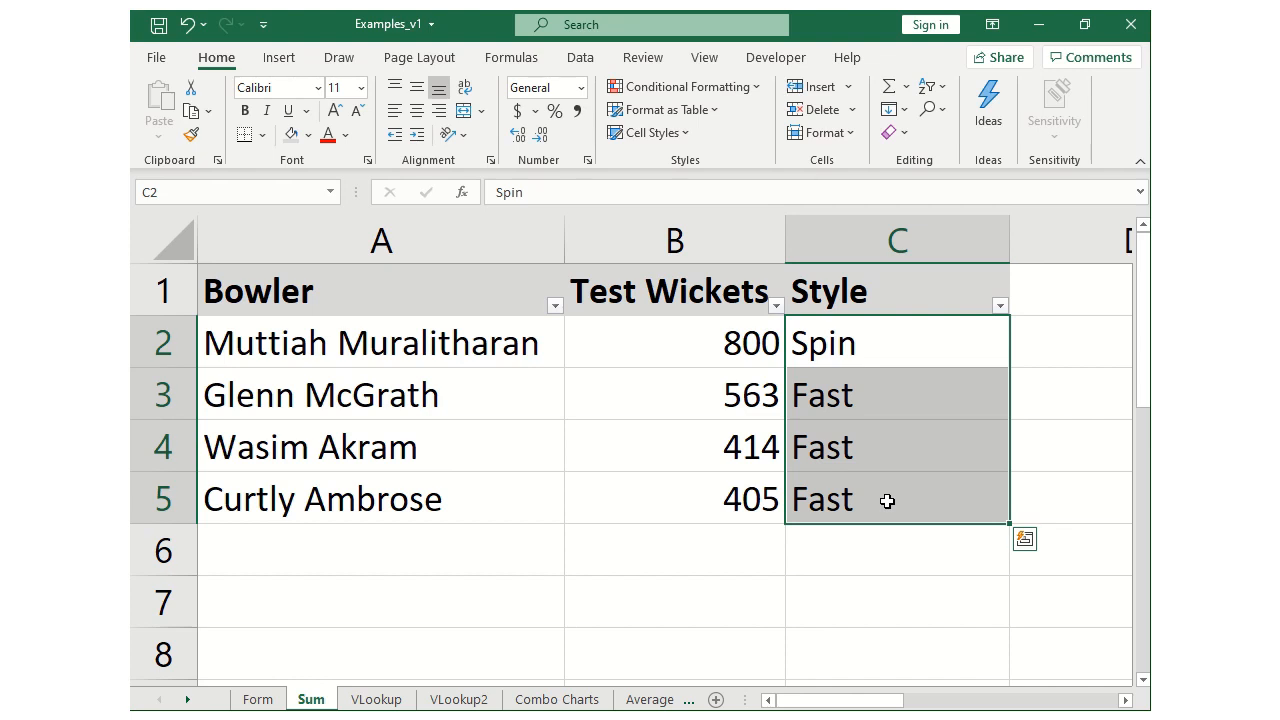
left_click(652, 346)
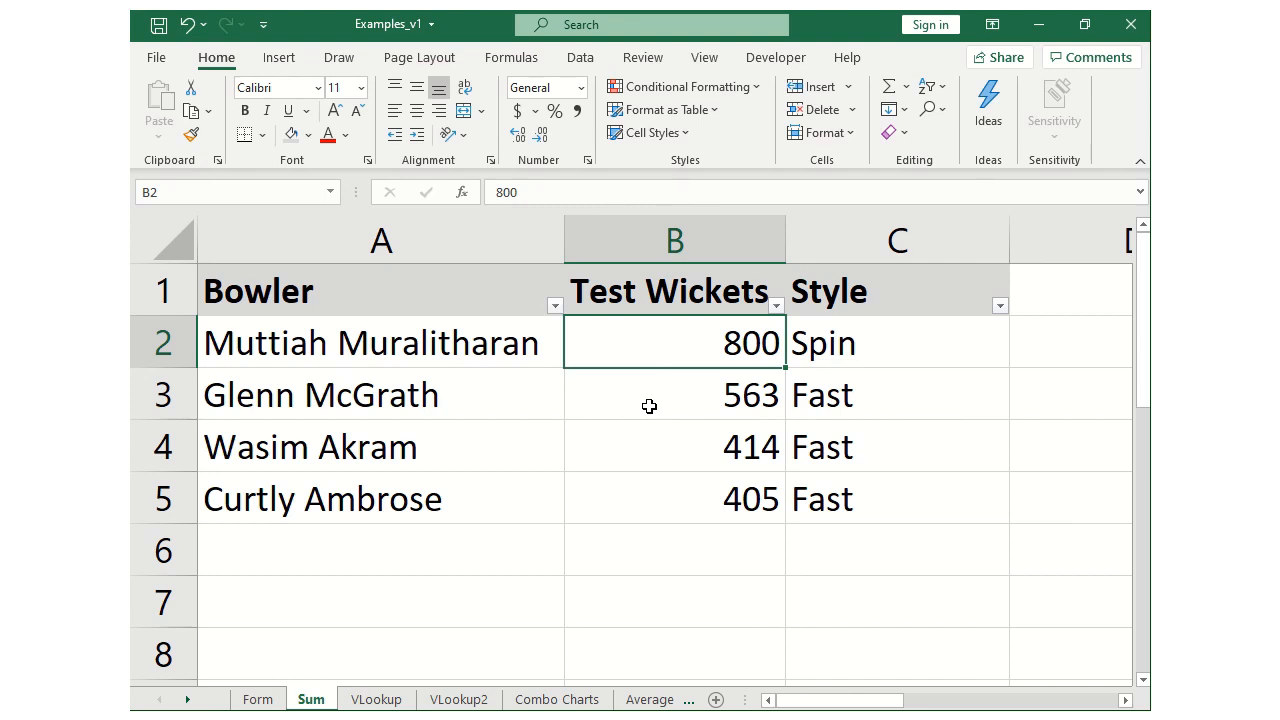
left_click(894, 358)
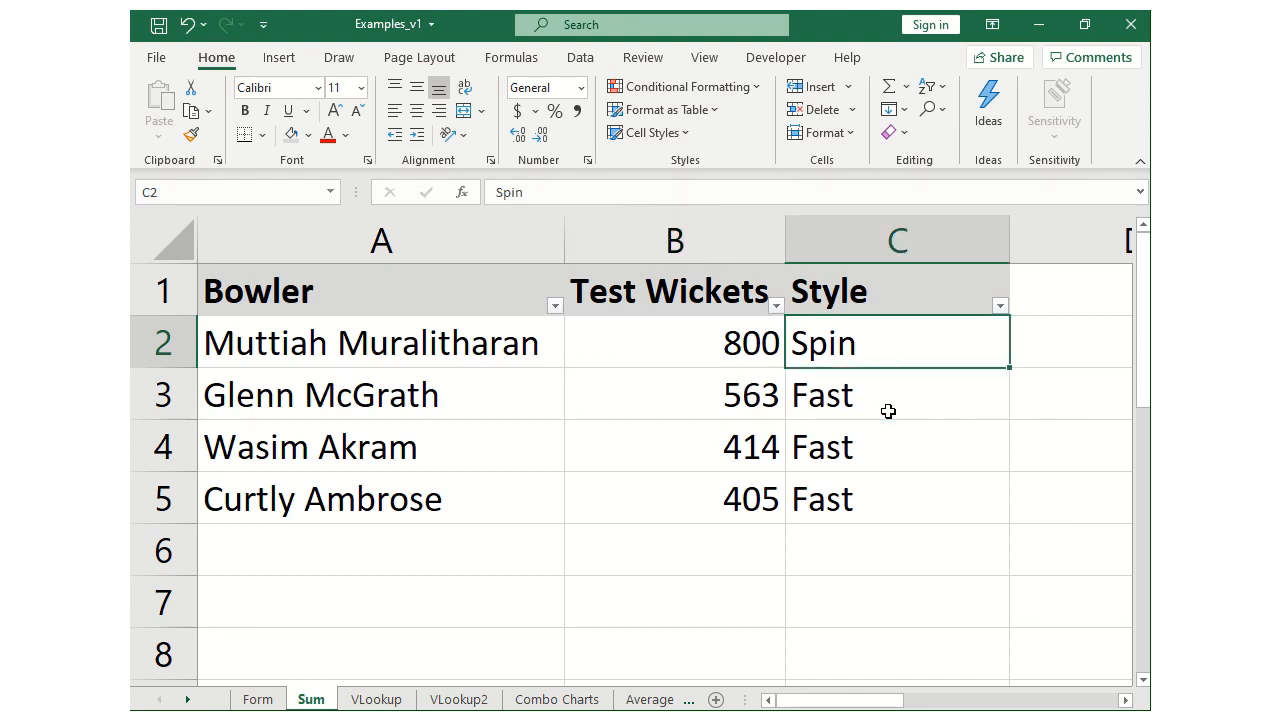
- Filter the Style column again by deselecting Fast so that only Spin is included
left_click_drag(446, 290, 957, 286)
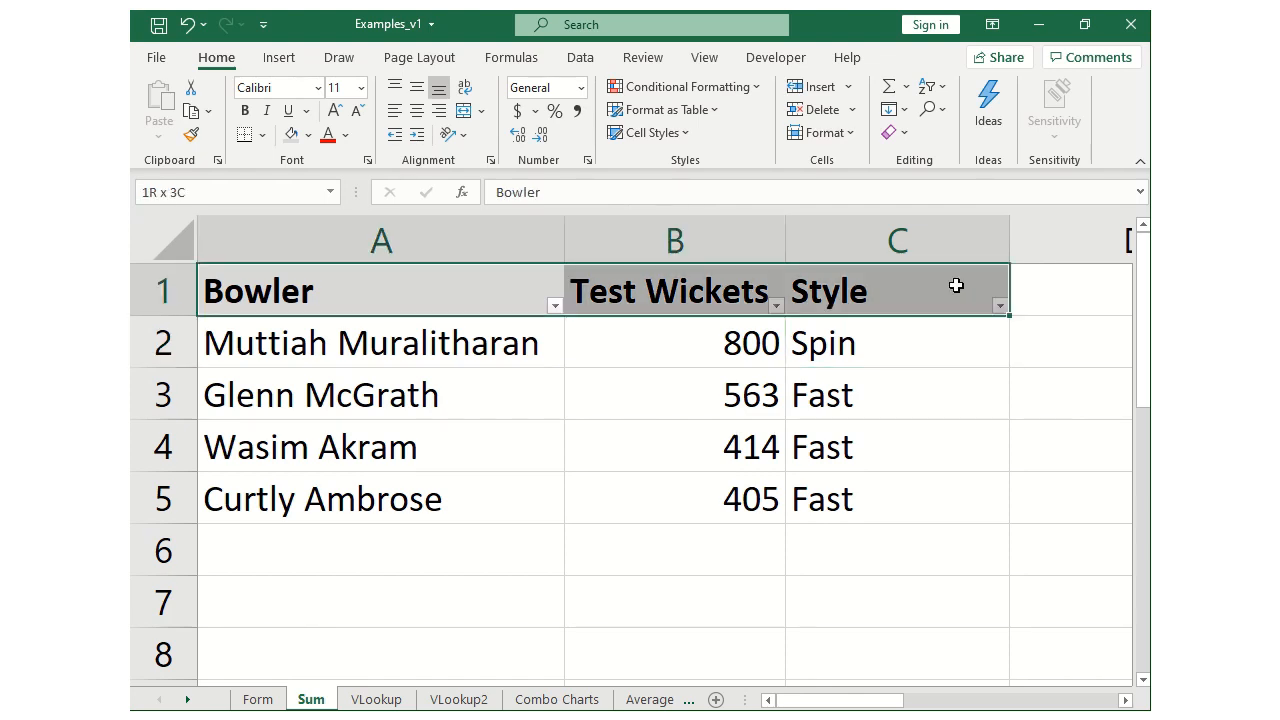
left_click(932, 86)
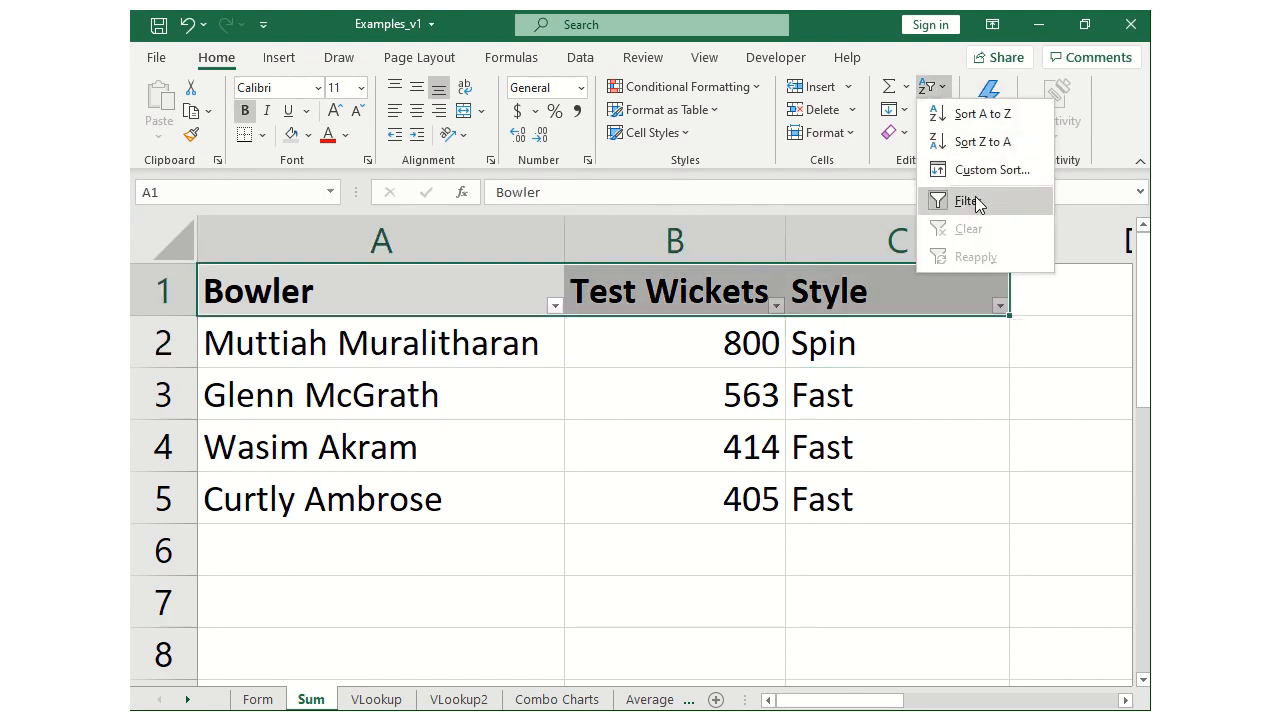
left_click(1003, 312)
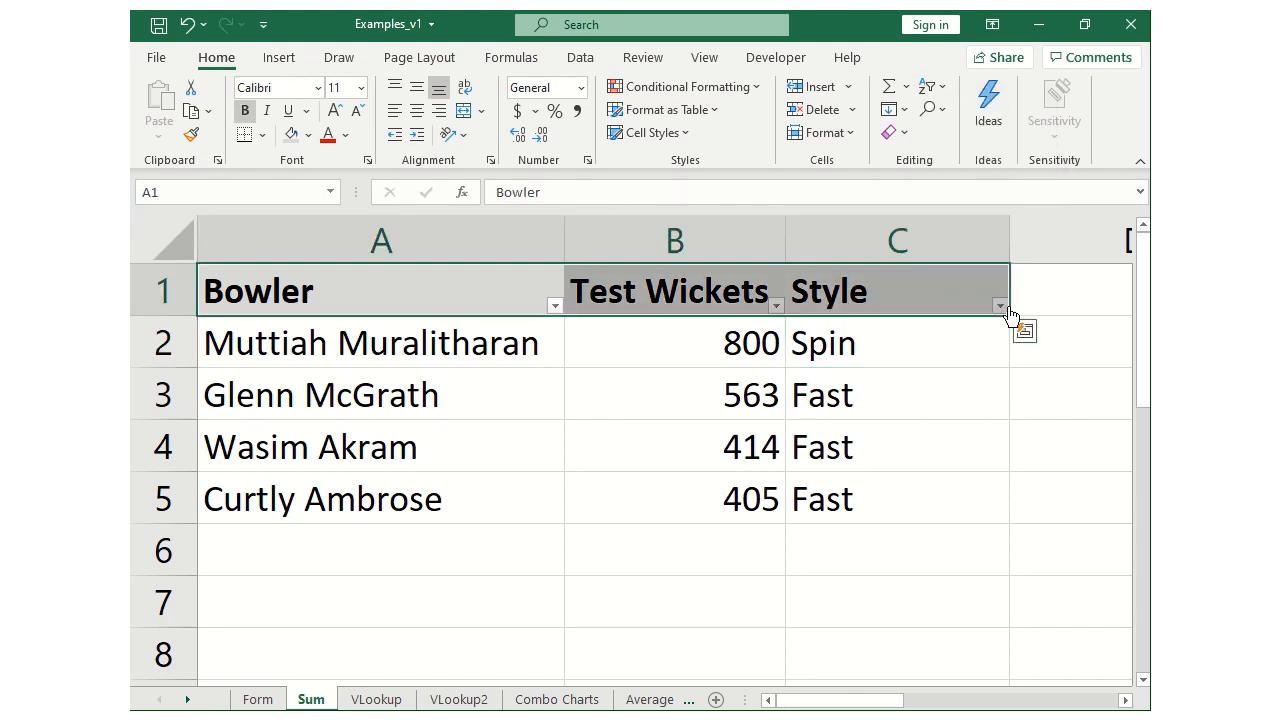
left_click(1003, 313)
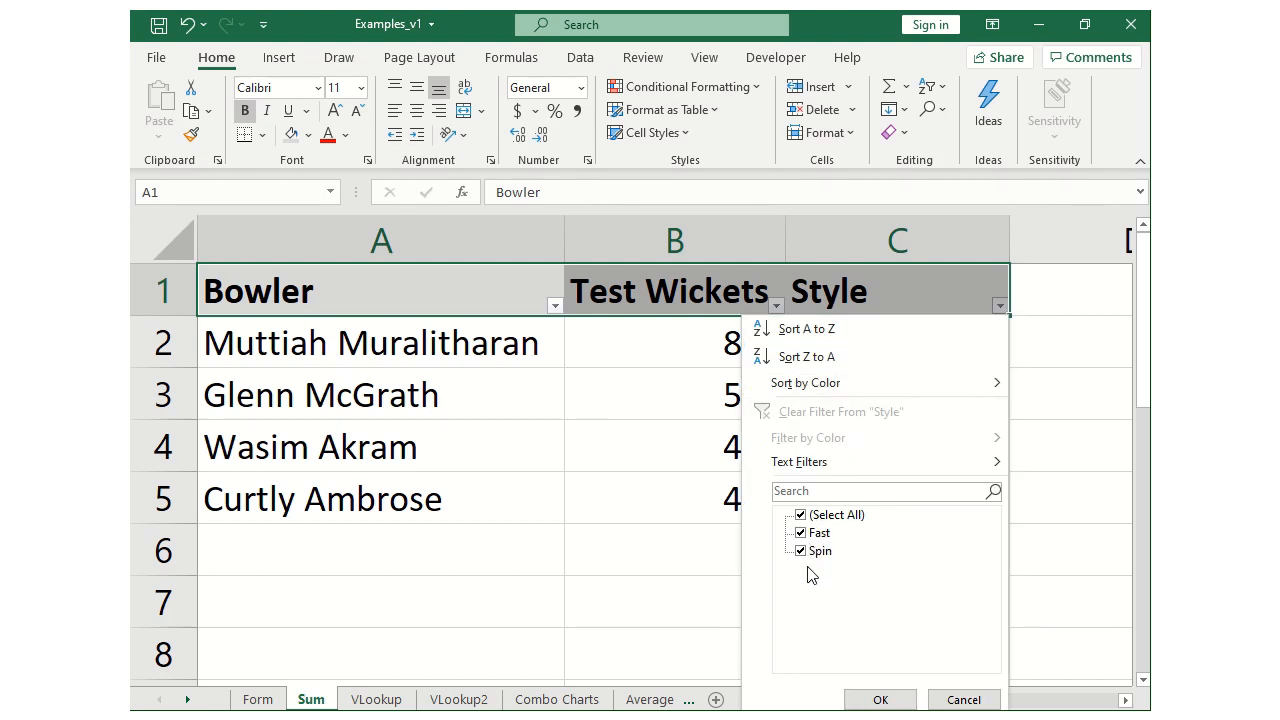
left_click(804, 535)
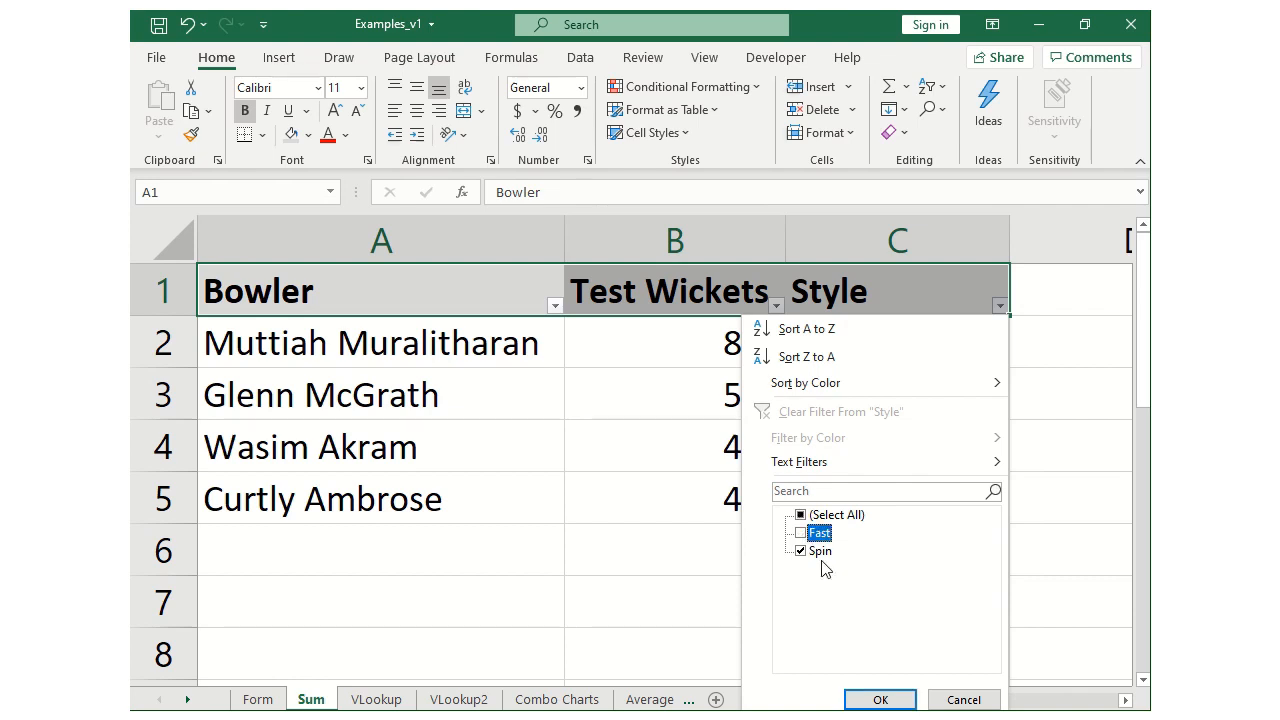
left_click(880, 700)
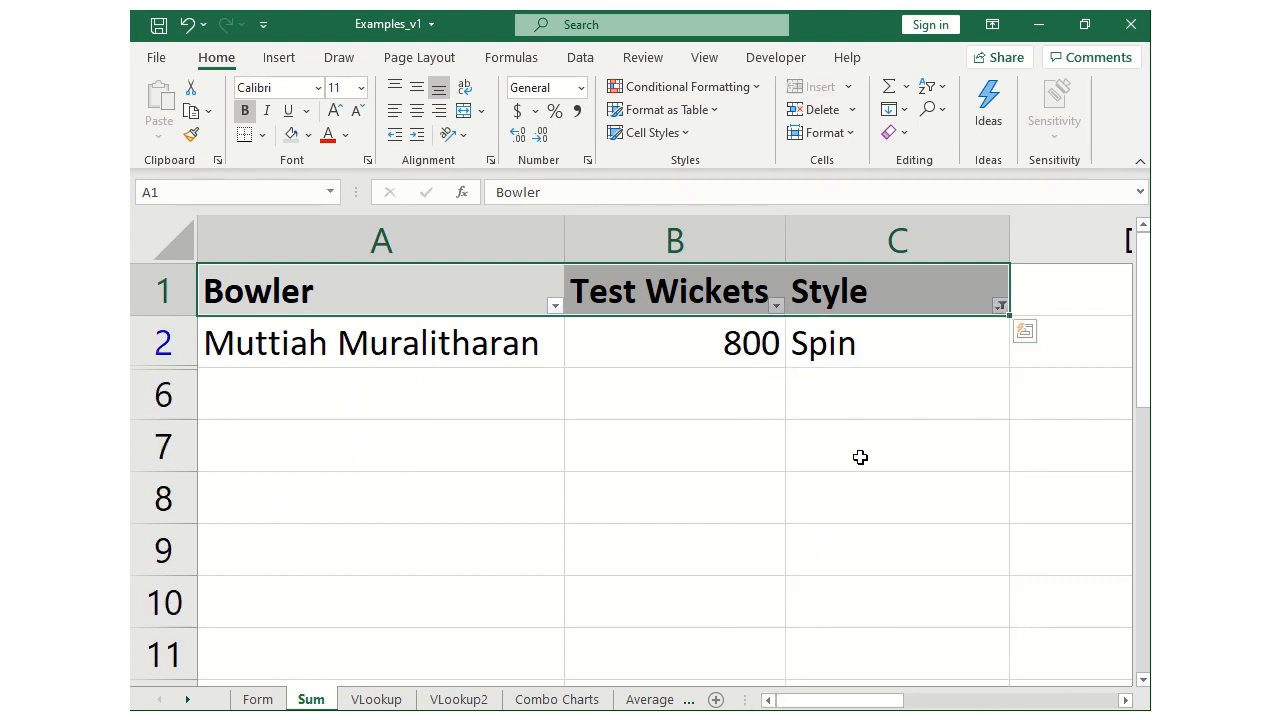
- Undo the last filter applied to the Style column
key("ctrl+z")
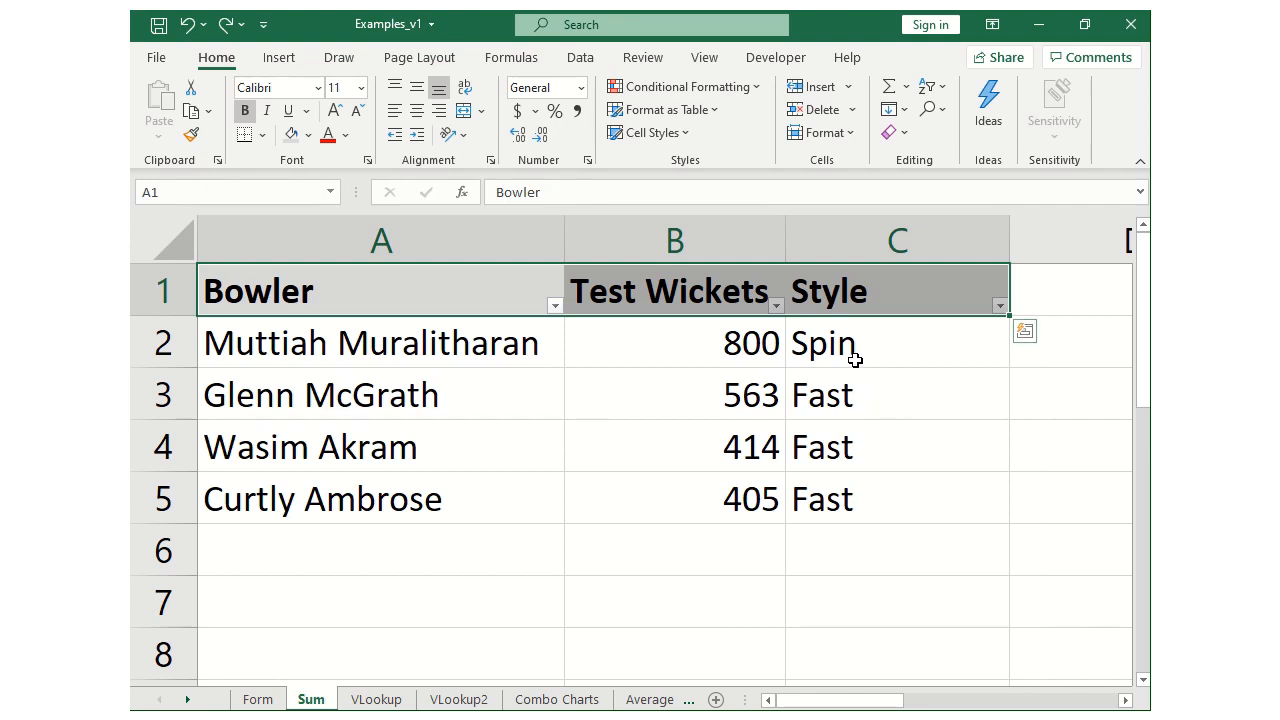
left_click(715, 399)
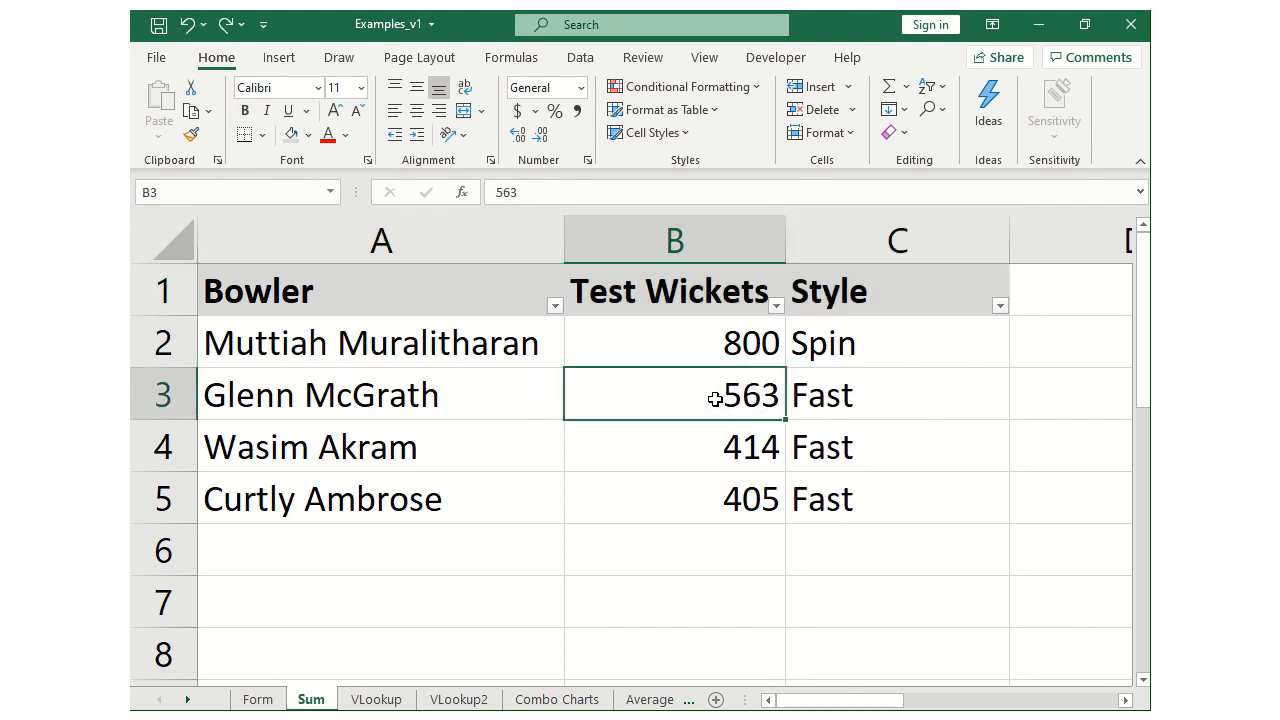